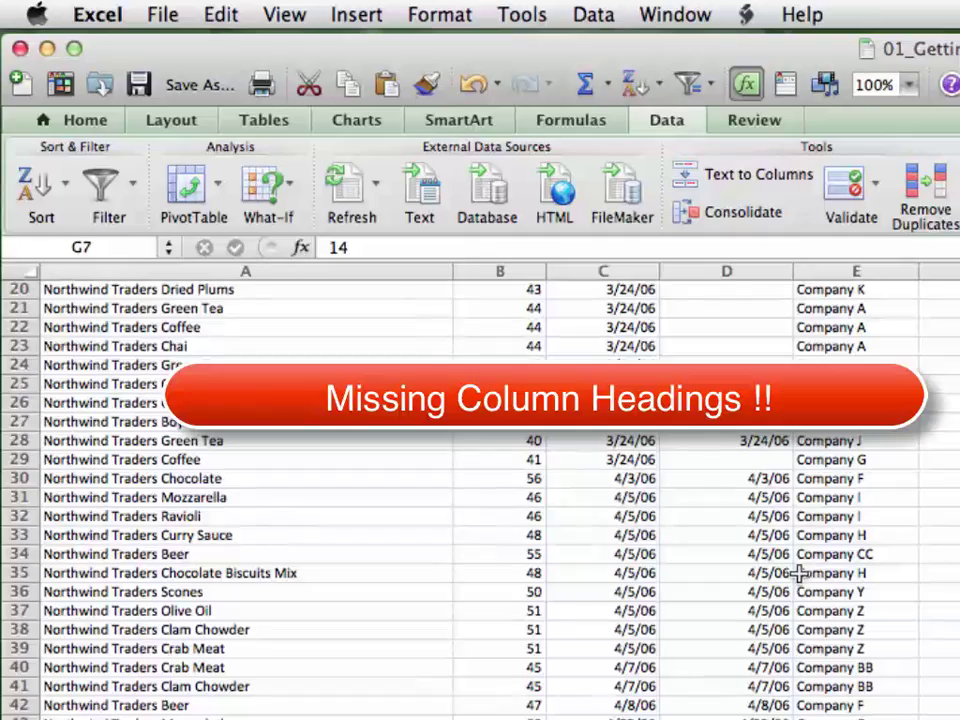
Freeze rows 1 to 5 on the FreezePanes sheet so the column headings stay in view
scroll(800, 572, down, 4)
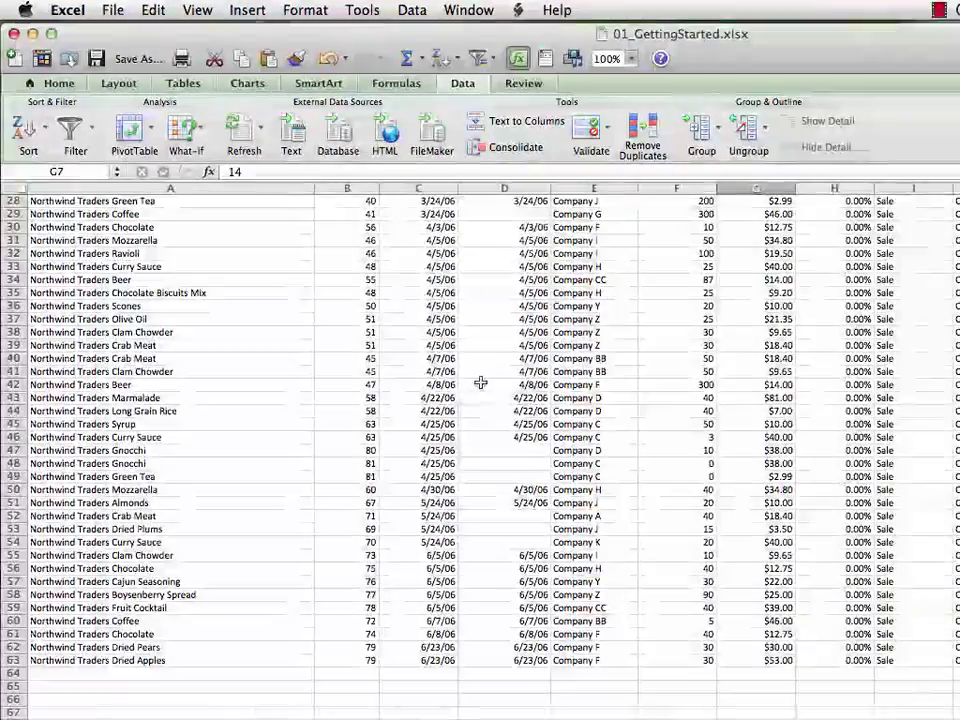
scroll(482, 382, up, 8)
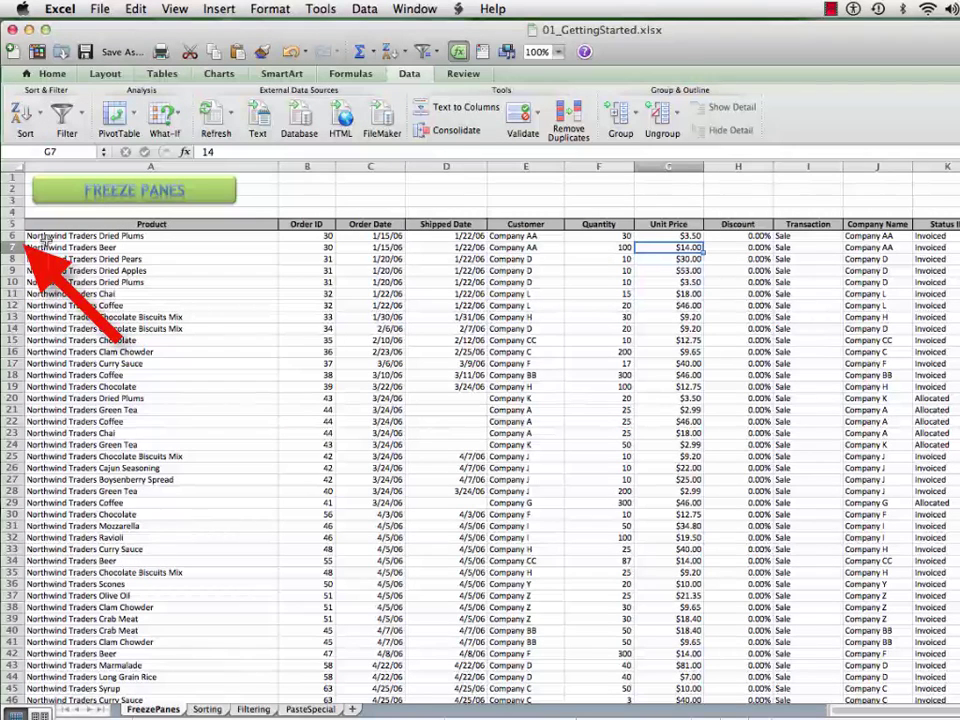
click(12, 236)
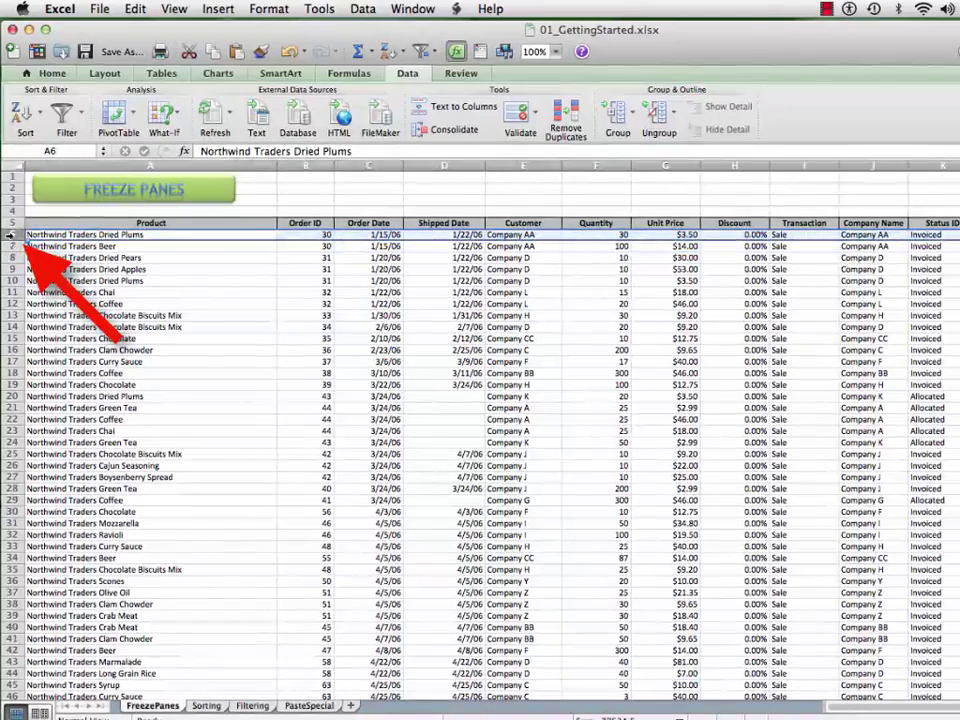
click(413, 10)
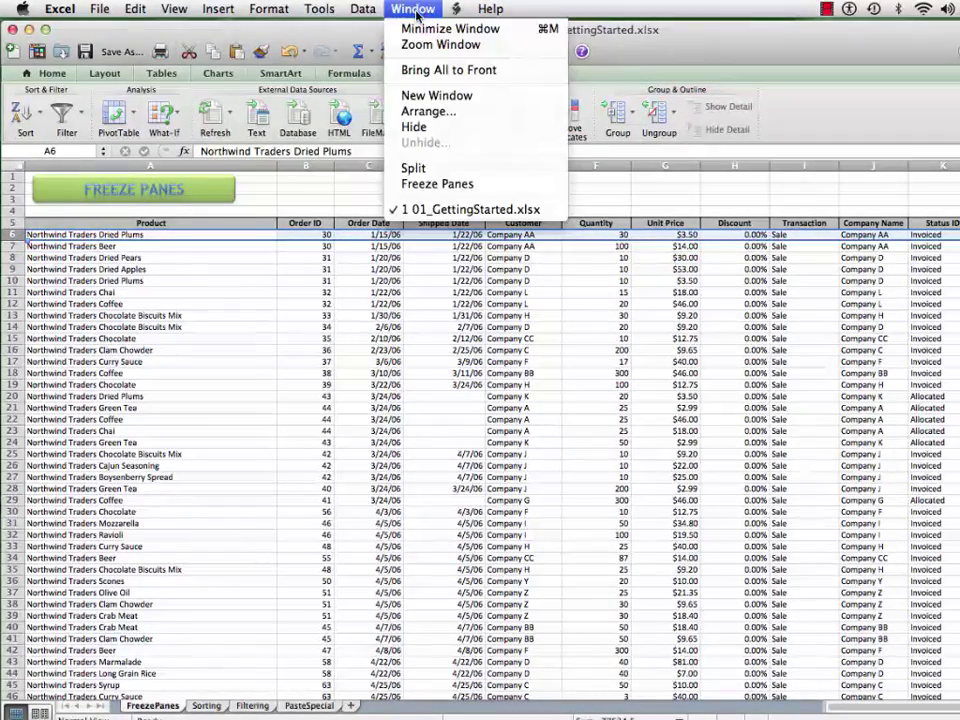
click(437, 185)
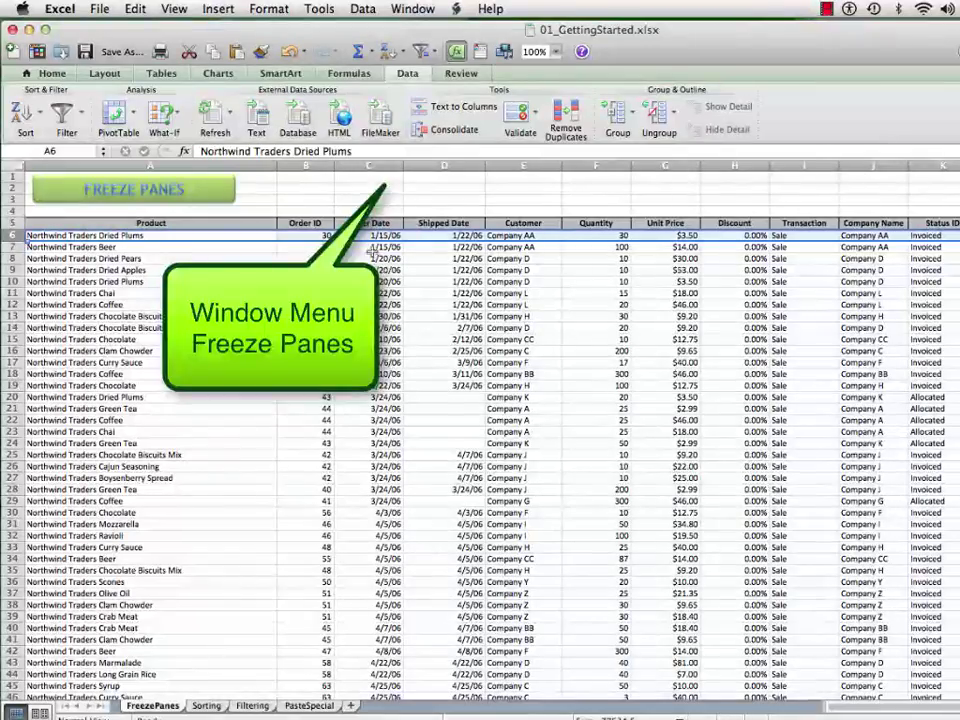
Examine how the frozen heading row behaves when moving down through the records and across to the last columns
scroll(375, 305, down, 3)
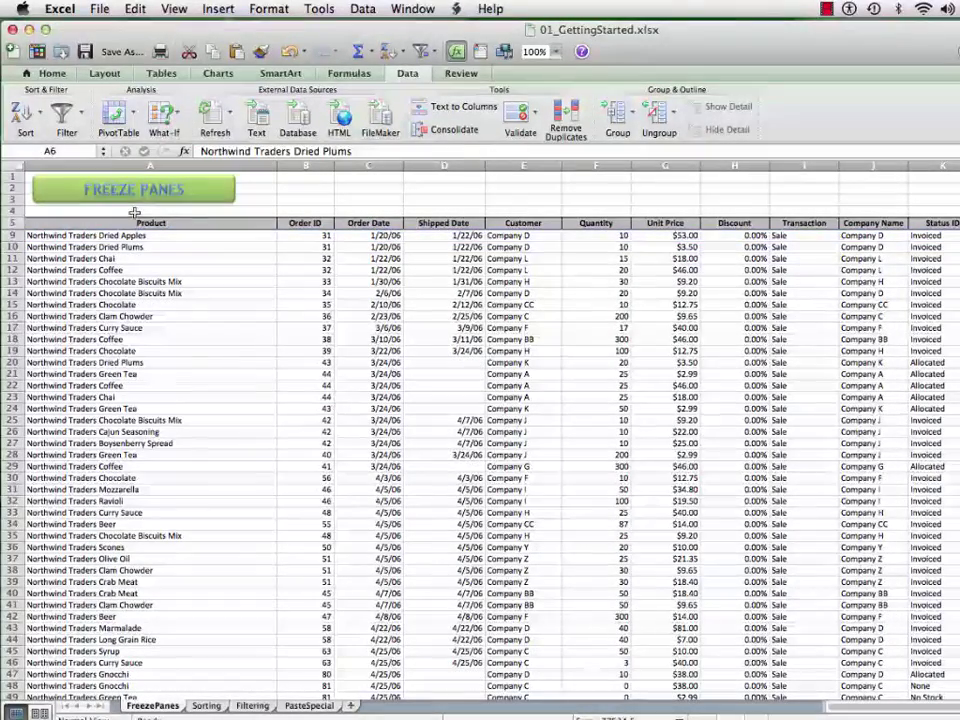
scroll(150, 272, down, 5)
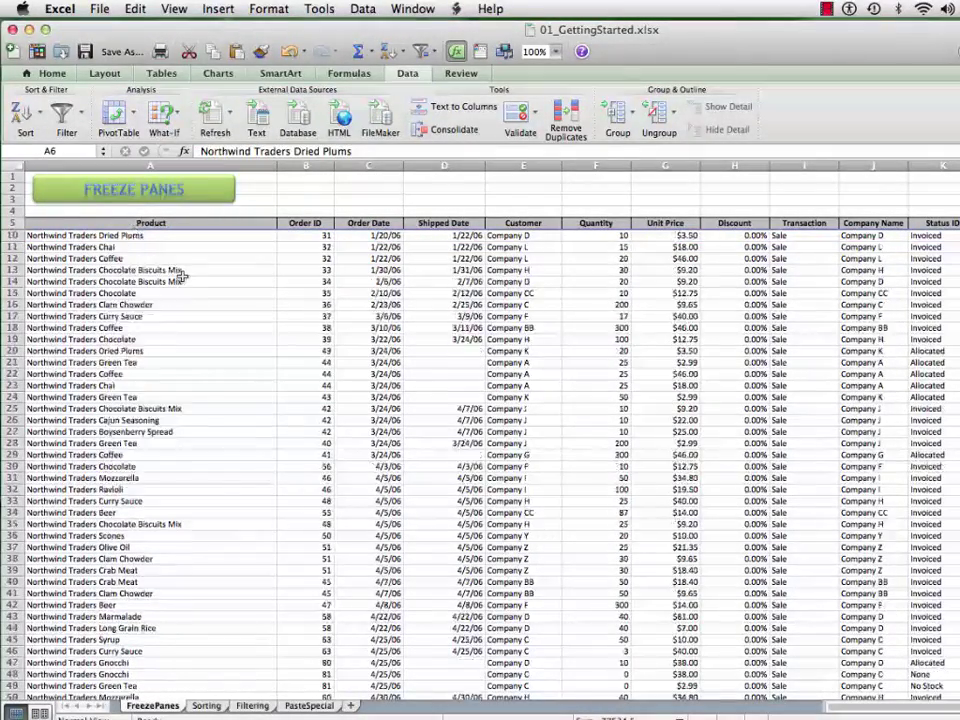
scroll(182, 276, down, 15)
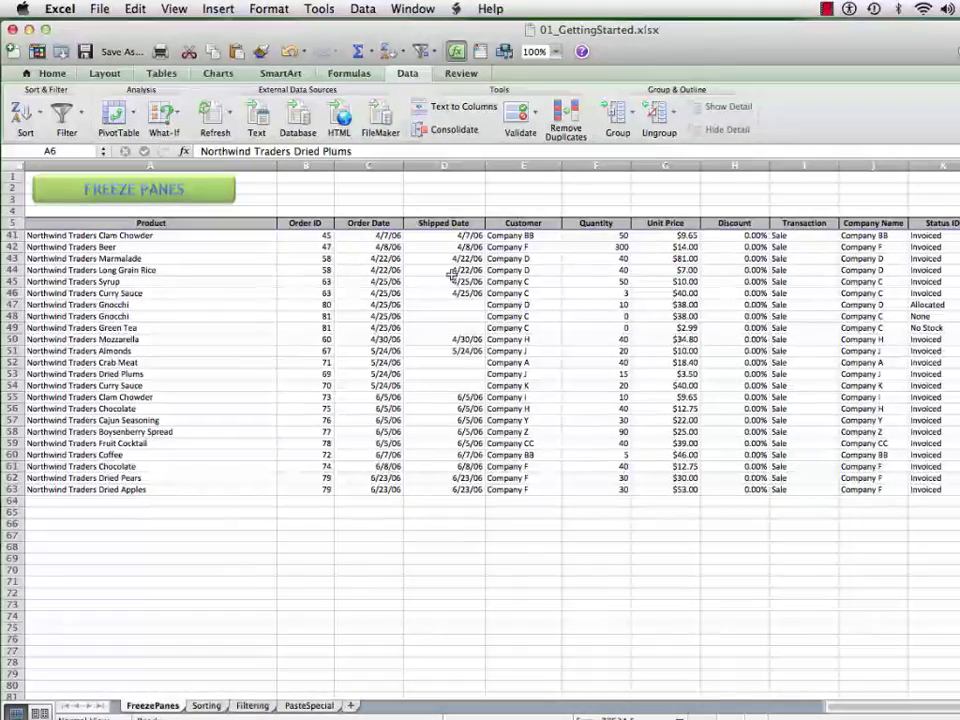
scroll(725, 290, down, 8)
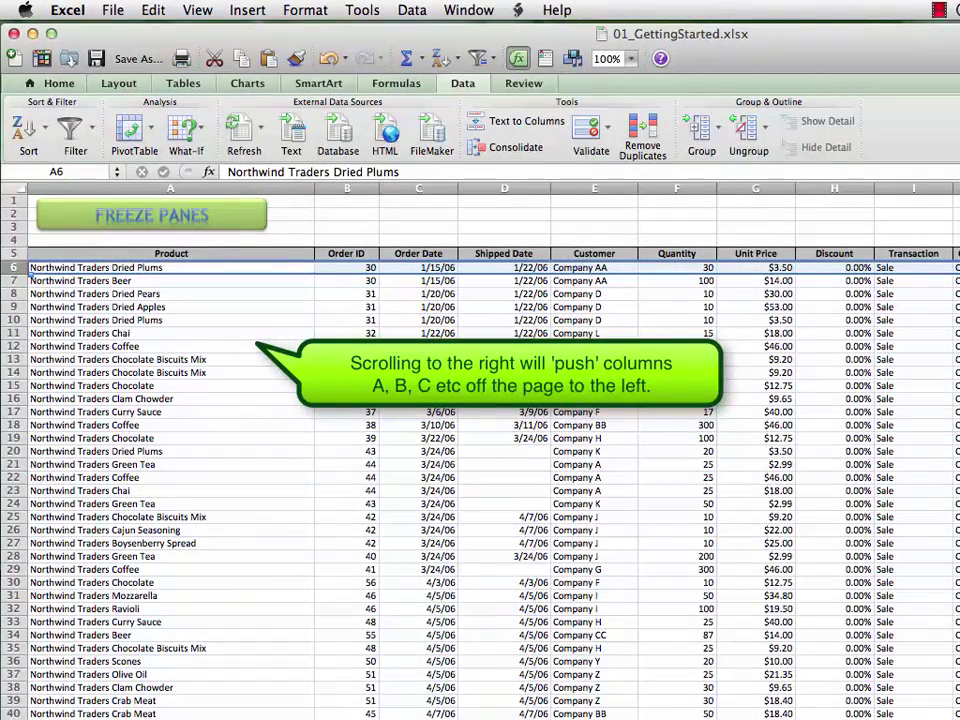
scroll(31, 276, right, 2)
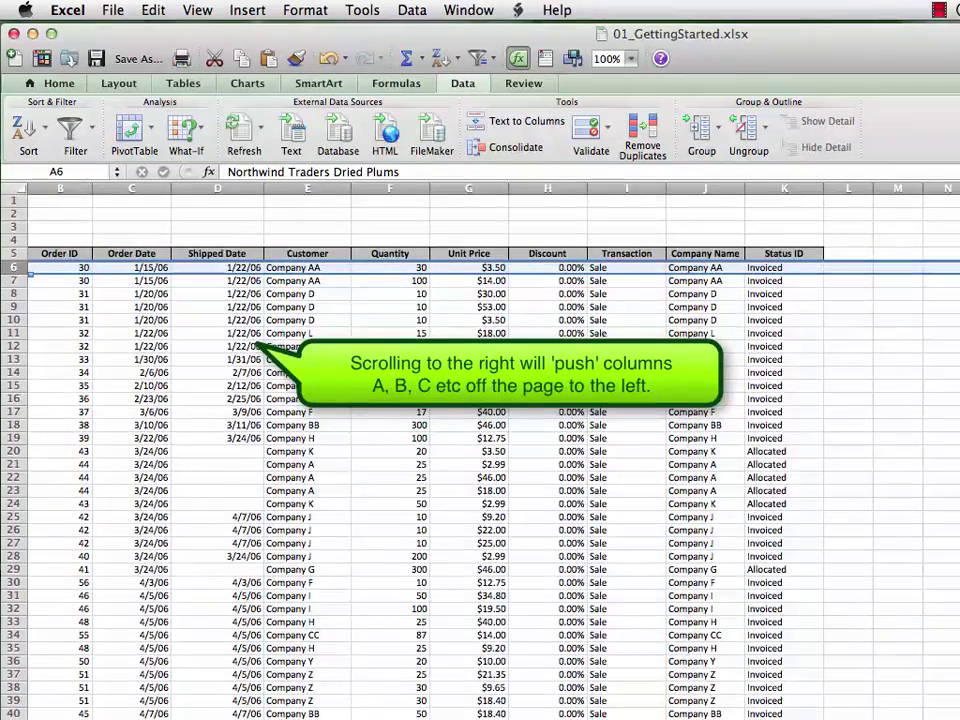
scroll(31, 275, right, 2)
scroll(31, 275, right, 2)
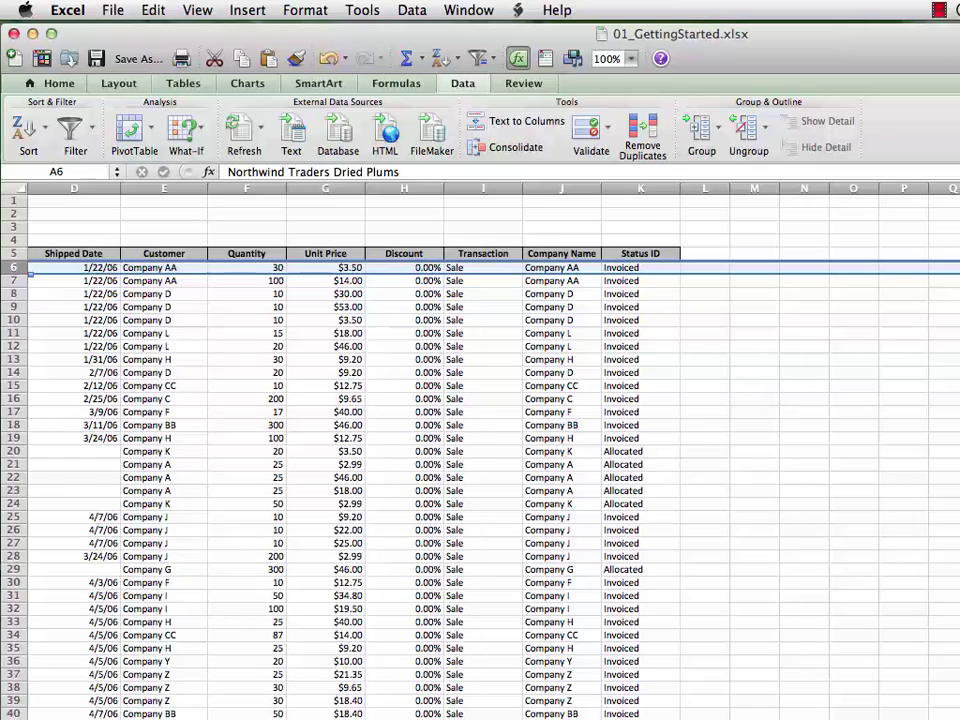
scroll(31, 275, left, 6)
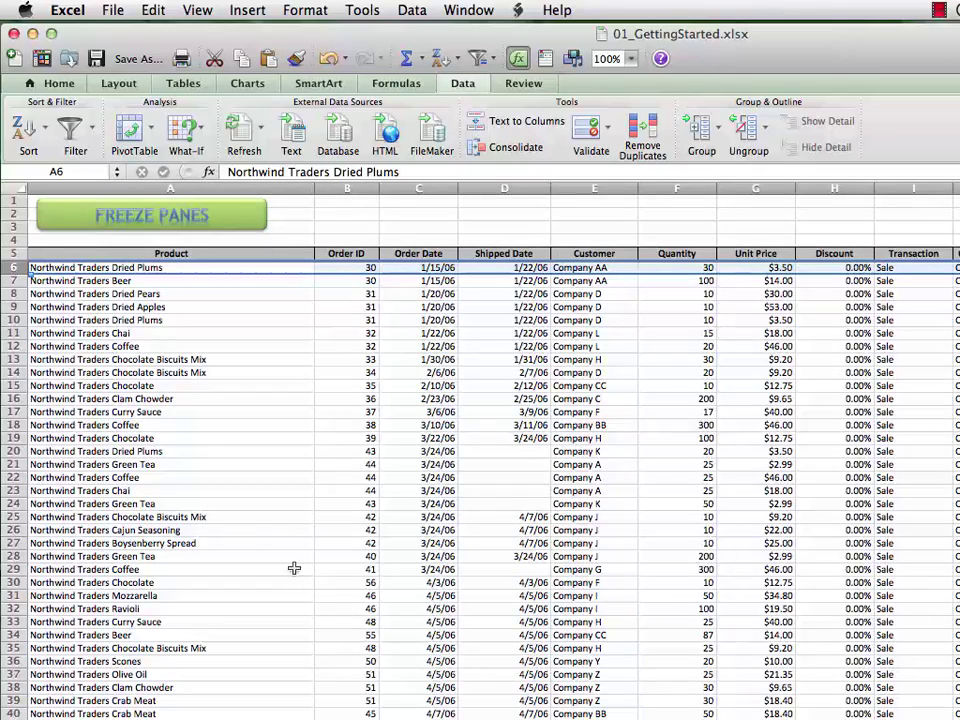
Unfreeze the heading rows on the FreezePanes sheet
click(369, 333)
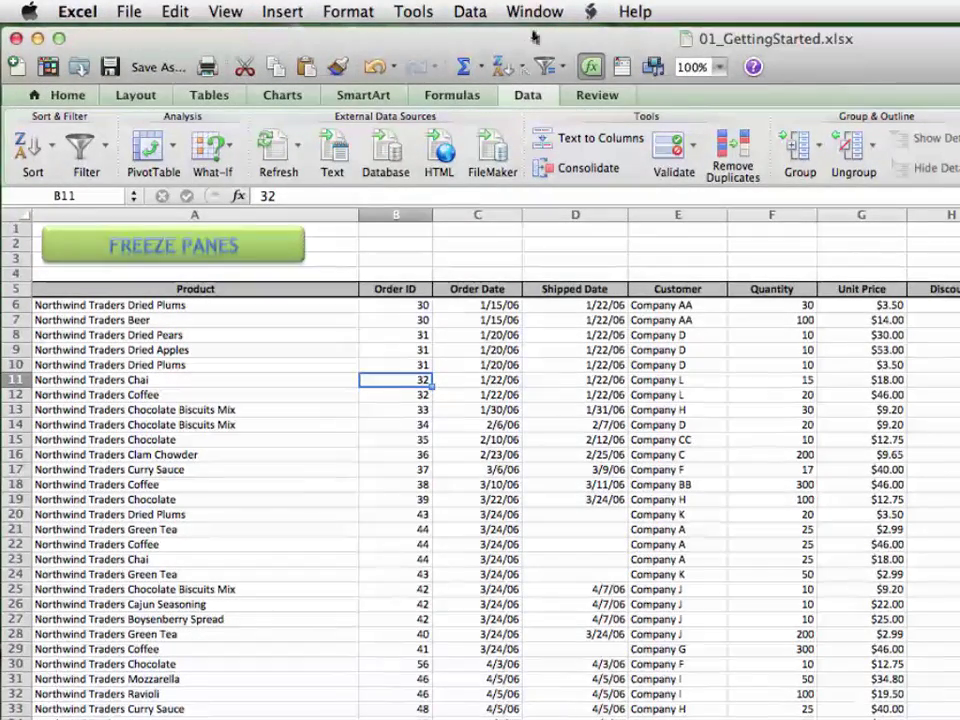
click(540, 14)
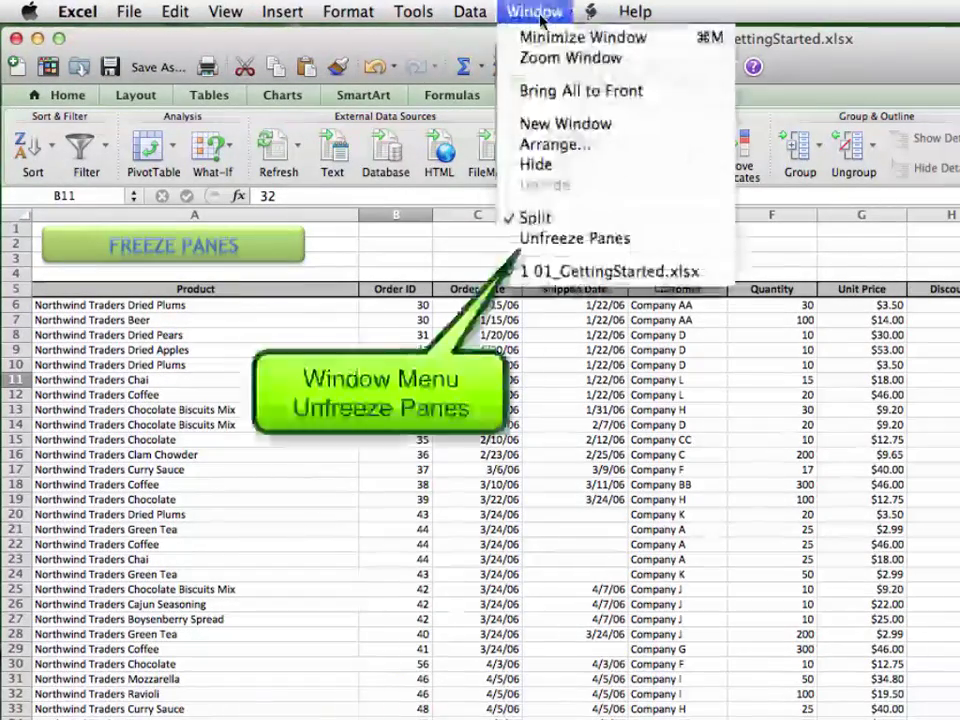
click(572, 245)
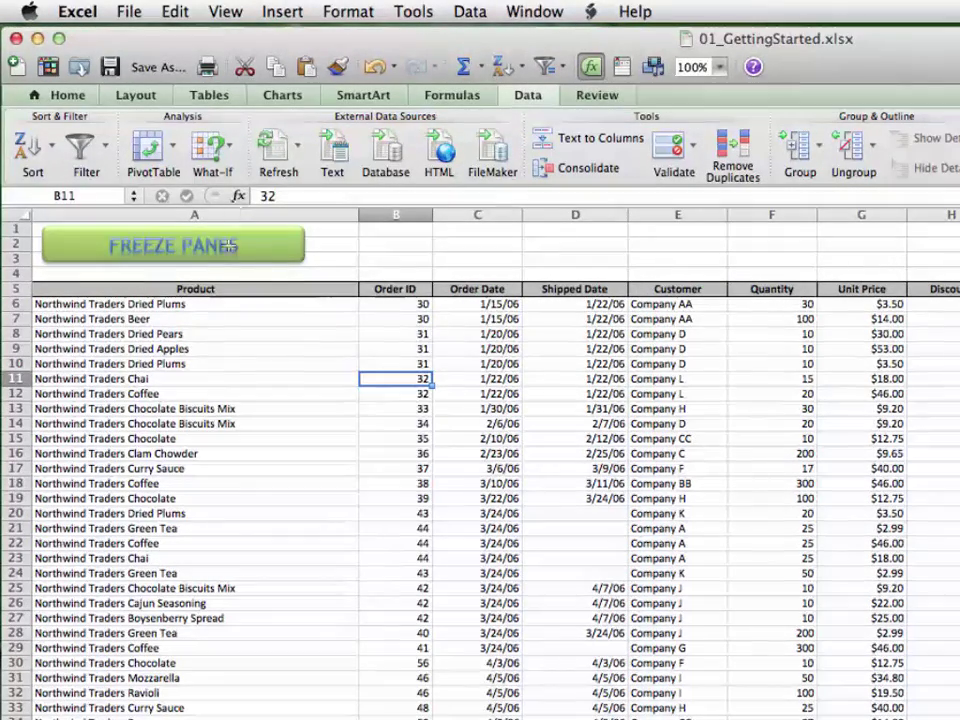
Freeze only the Product column A by applying Freeze Panes with column B selected
click(390, 215)
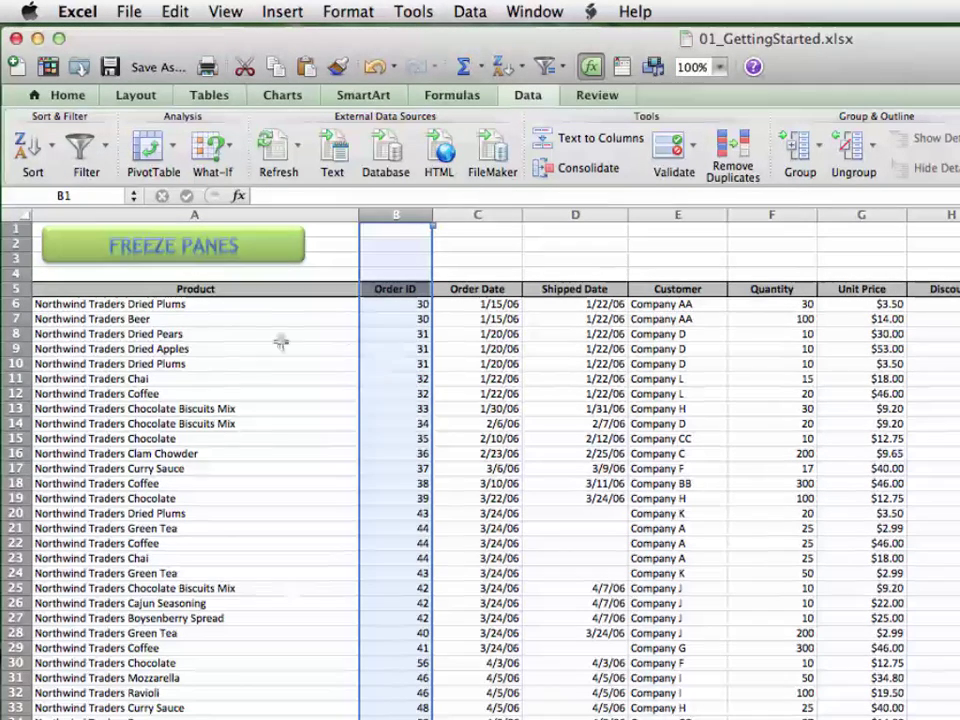
click(140, 97)
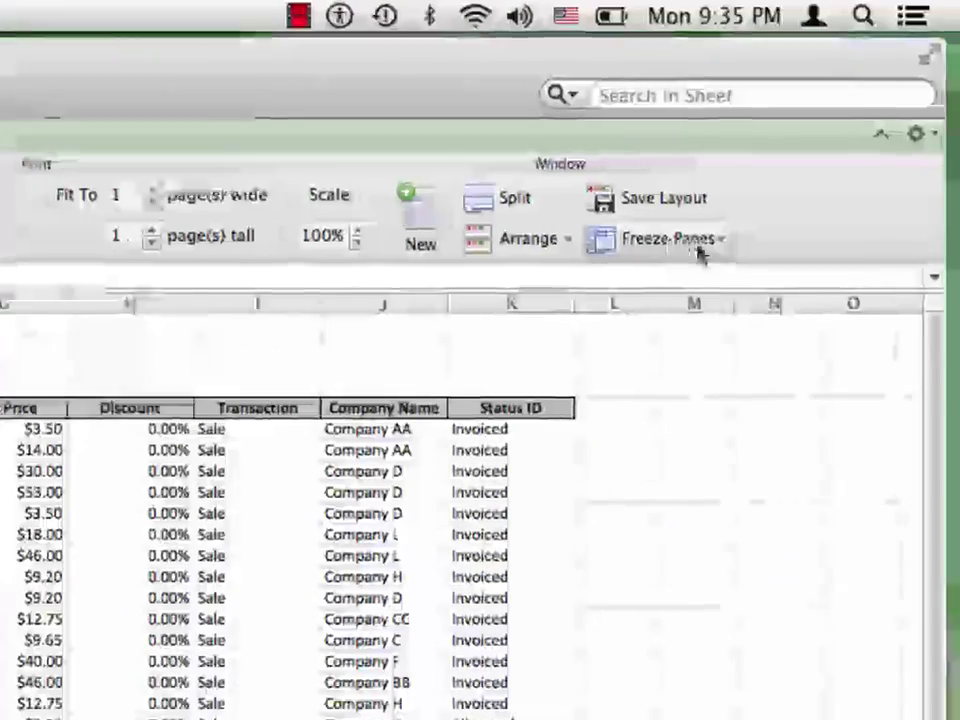
click(718, 249)
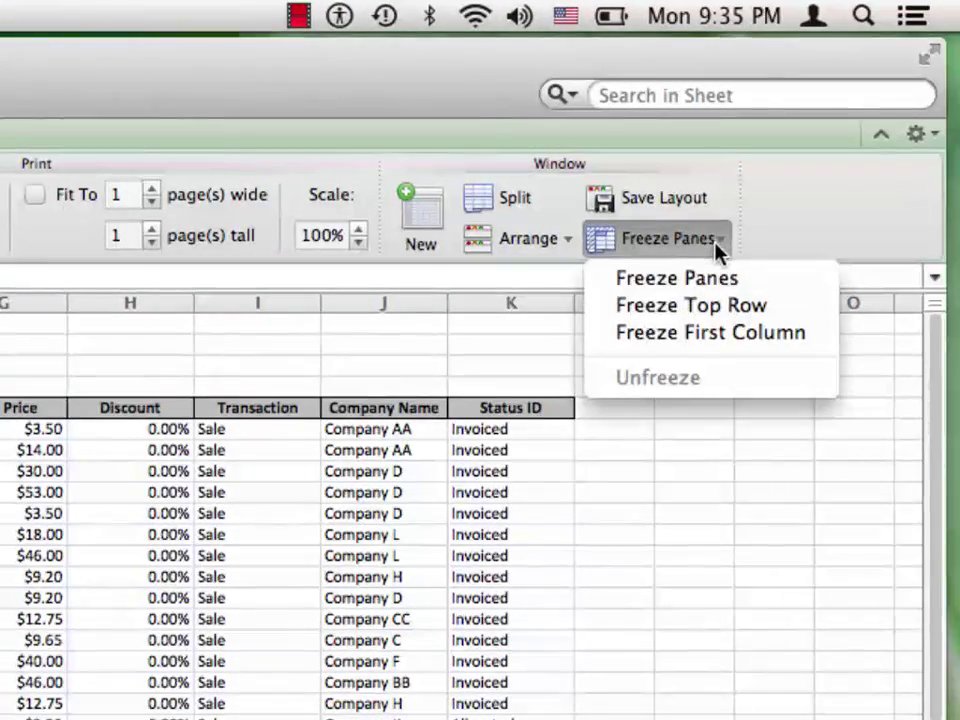
click(718, 284)
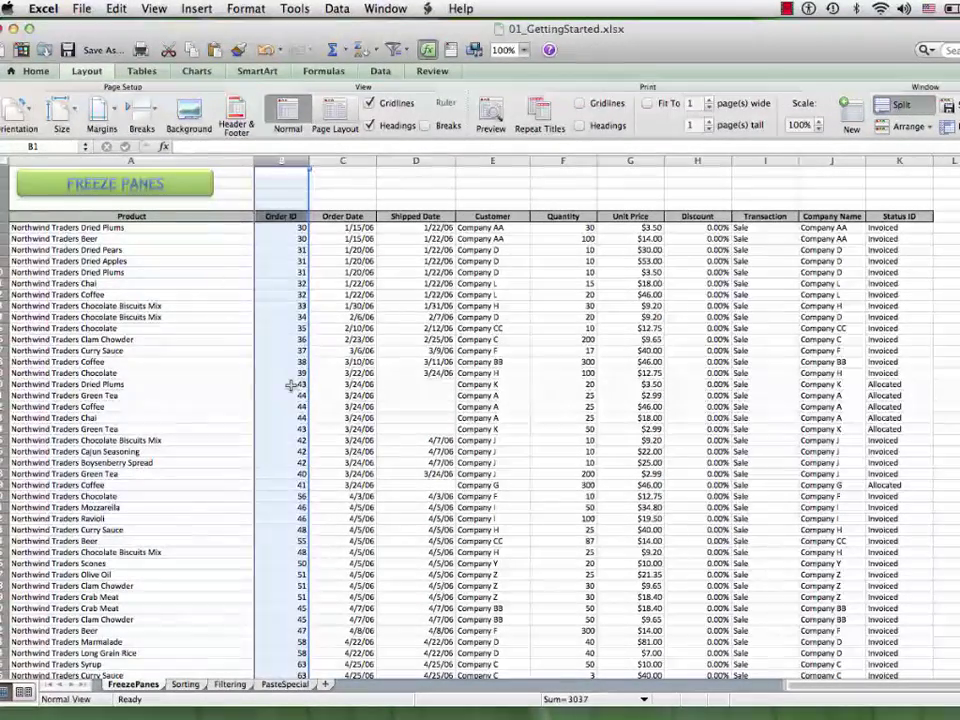
Examine the frozen Product column while moving along row 20 from column B to column V and back, and down through the records
click(287, 384)
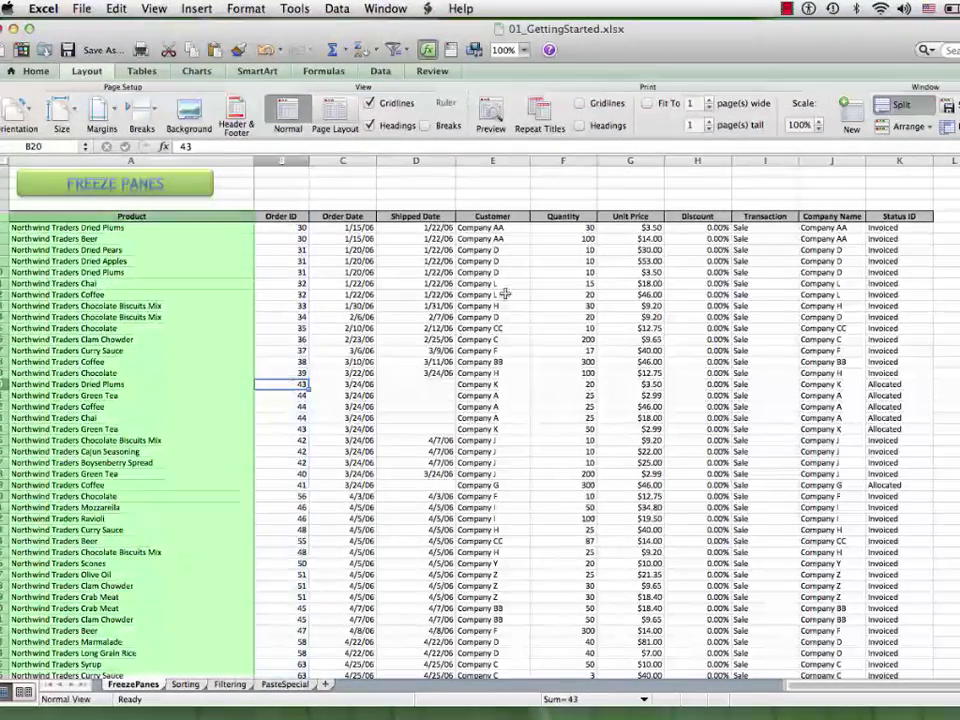
key(Right)
key(Right)
key(Right)
key(Right)
key(Right)
key(Right)
key(Right)
key(Right)
key(Right)
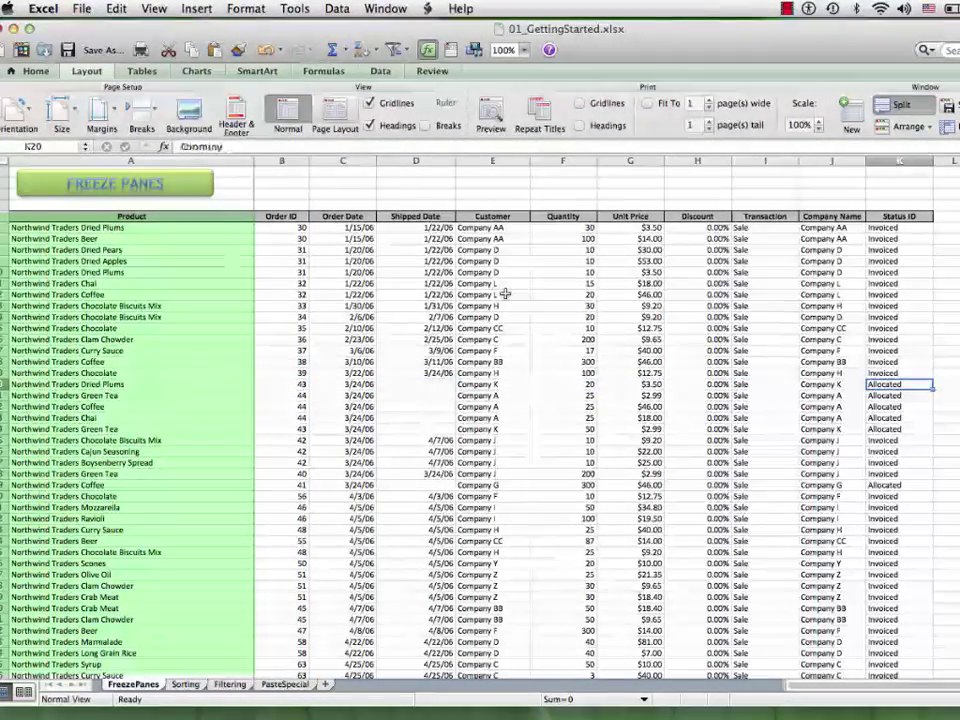
key(Right)
key(Right)
key(Right)
key(Right)
key(Right)
key(Right)
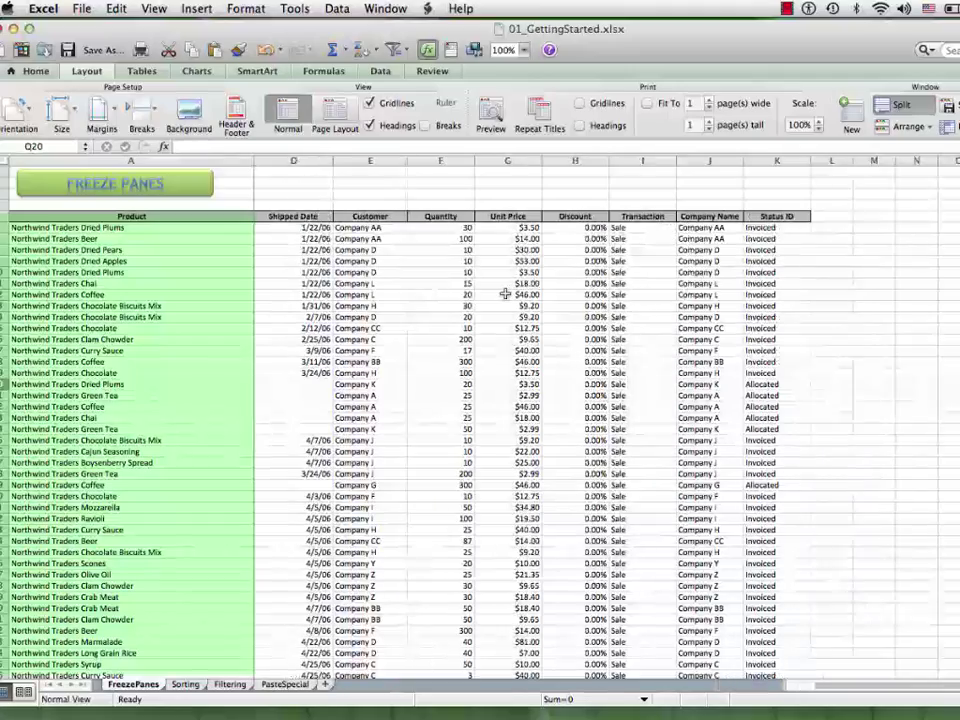
key(Right)
key(Right)
key(Right)
key(Right)
key(Right)
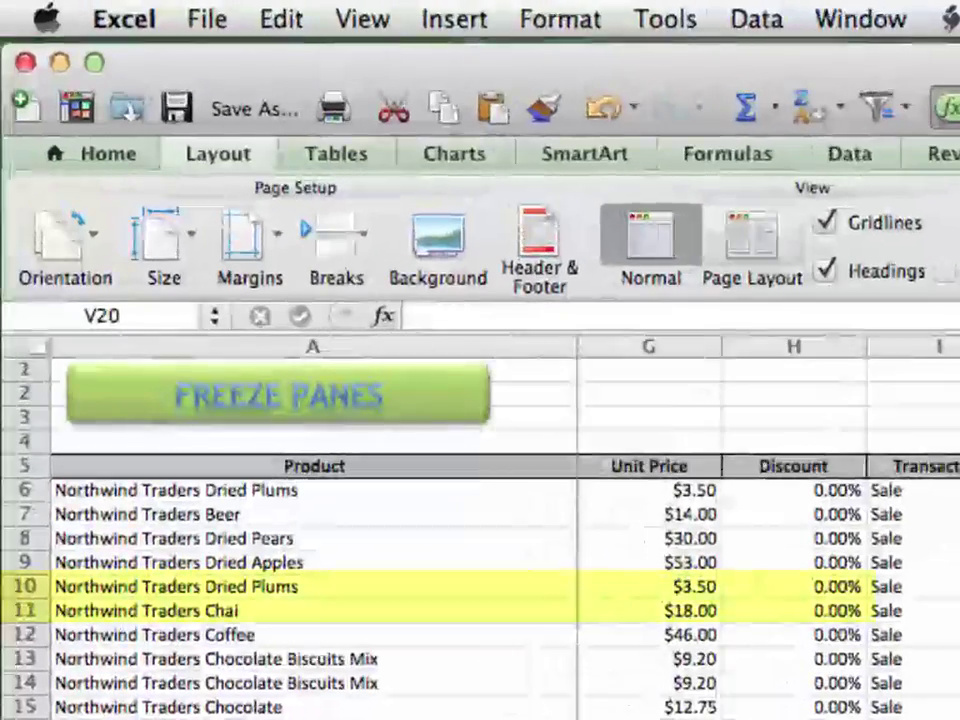
key(ctrl+Left)
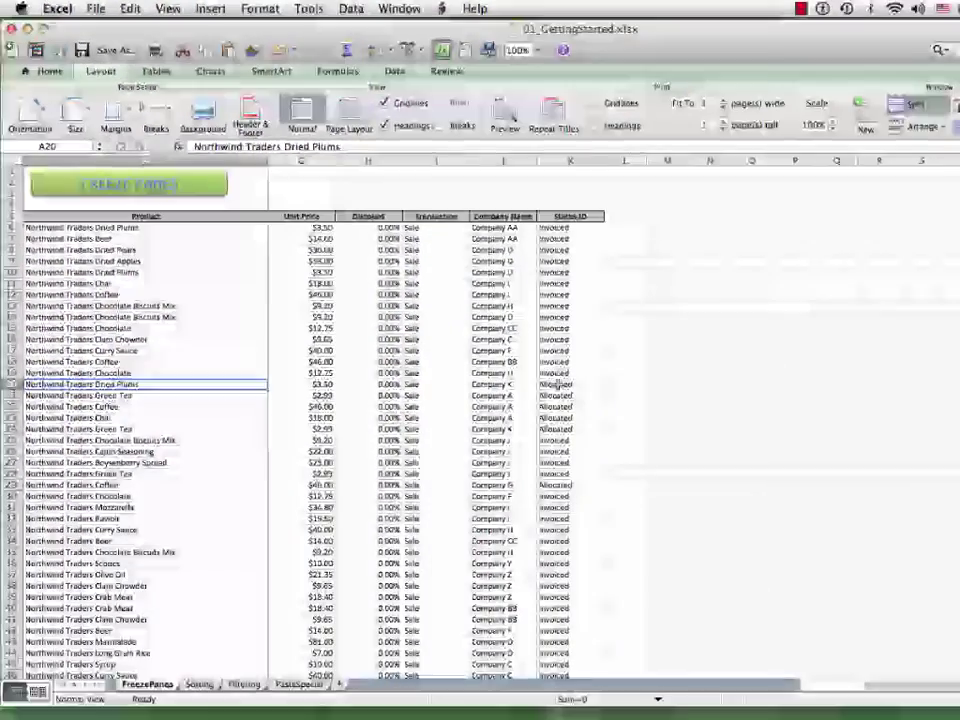
key(ctrl+Right)
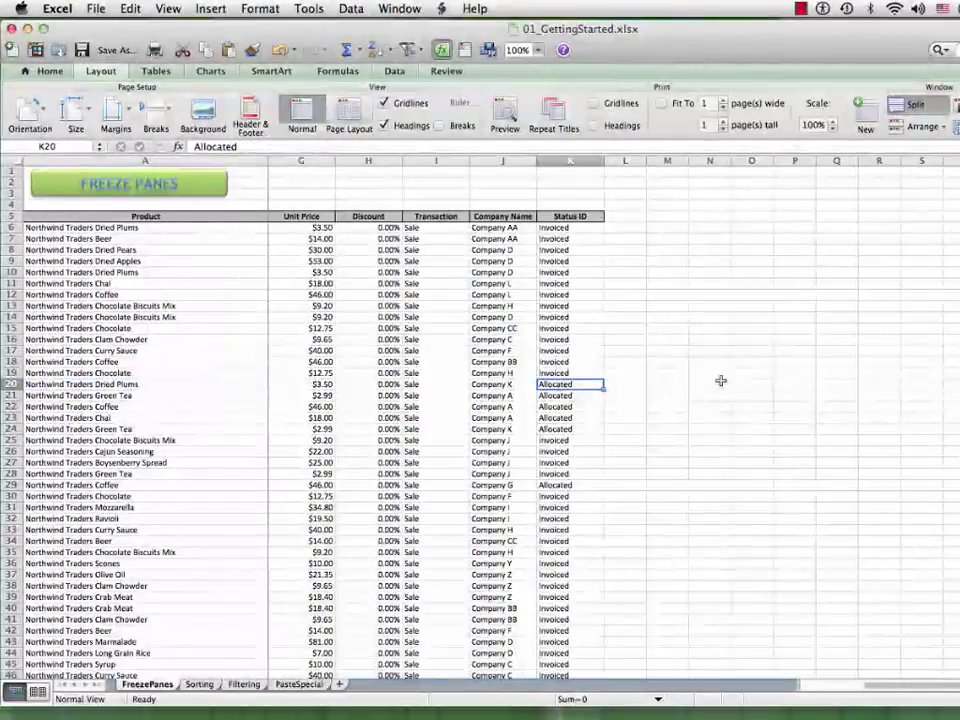
key(ctrl+Left)
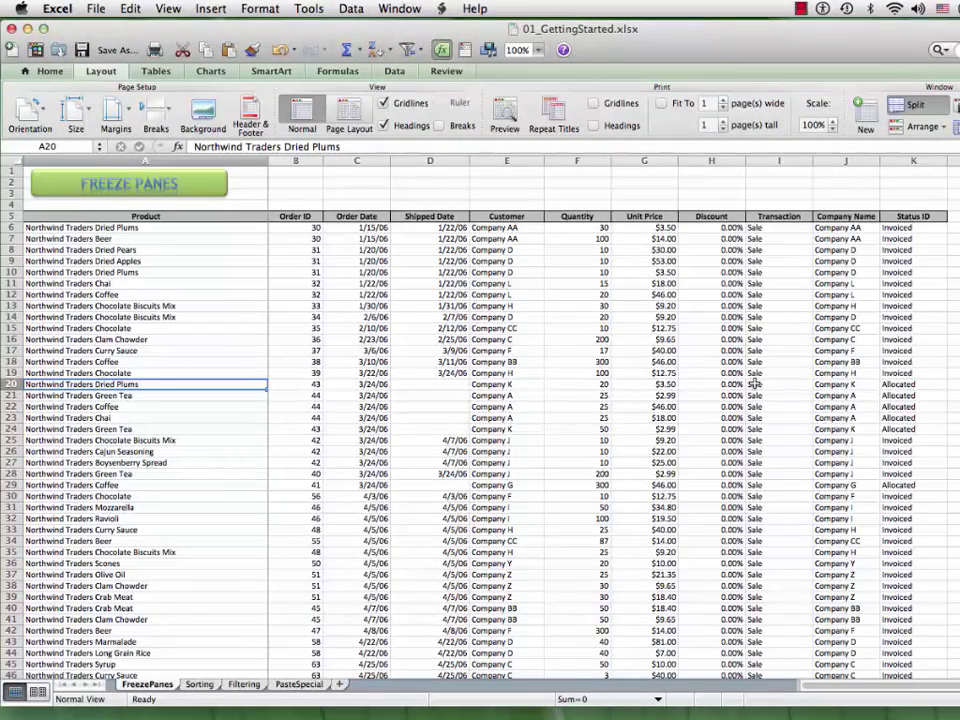
key(Down)
scroll(733, 578, down, 5)
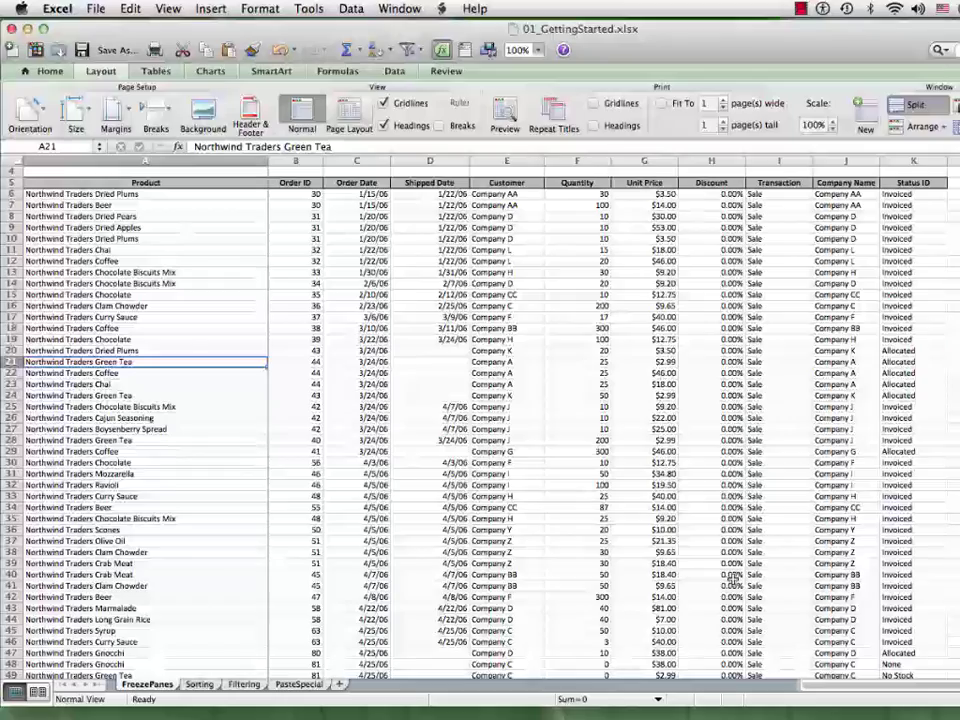
scroll(733, 578, down, 13)
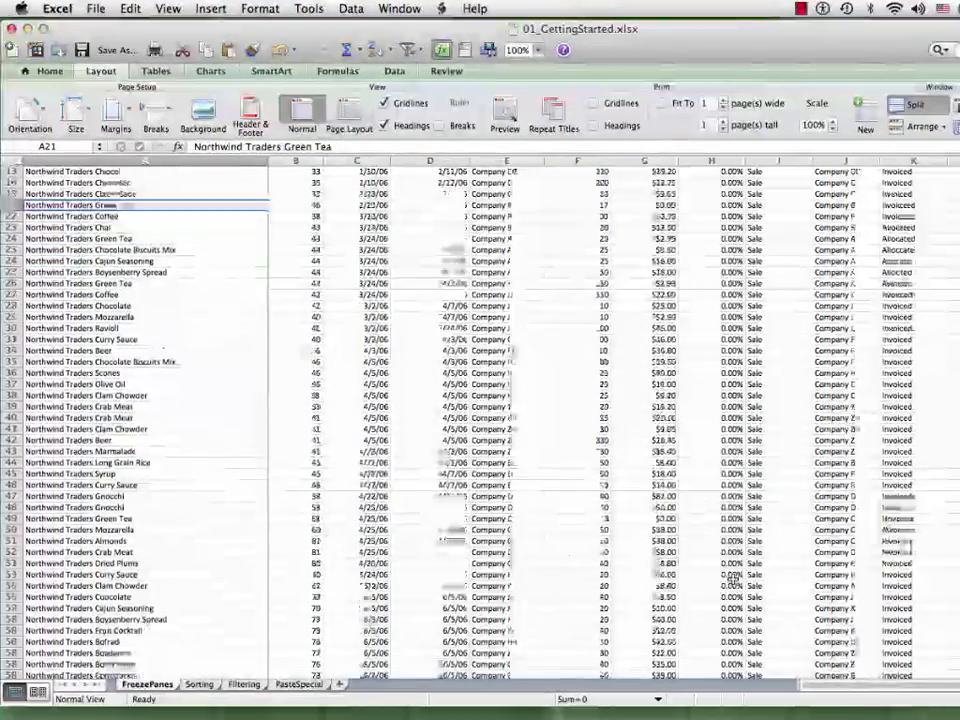
scroll(733, 578, up, 18)
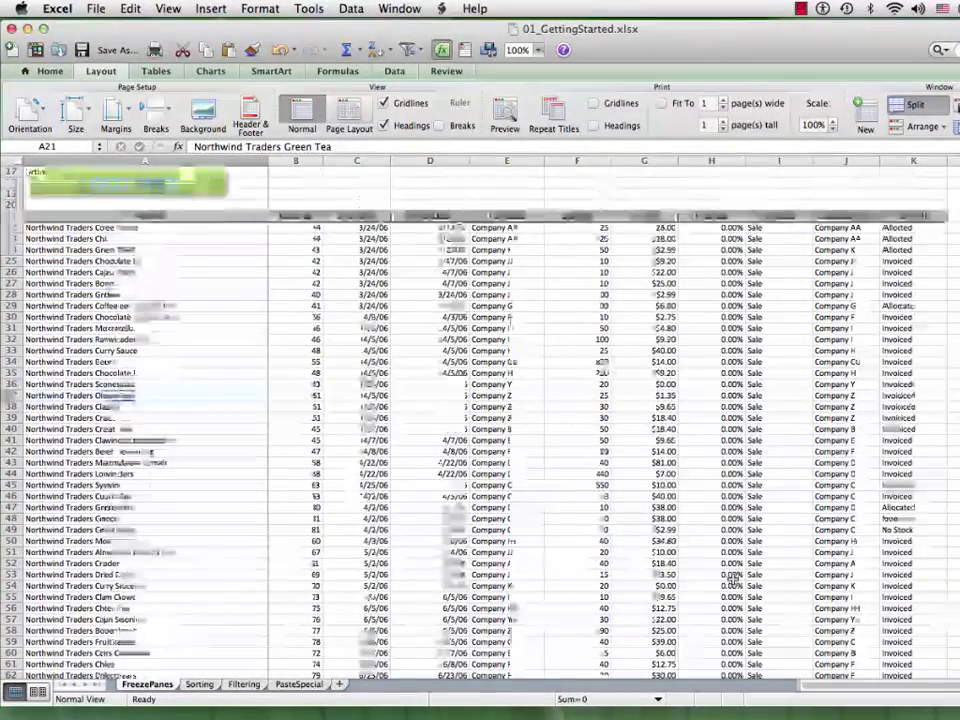
Unfreeze the Product column on the FreezePanes sheet
click(305, 248)
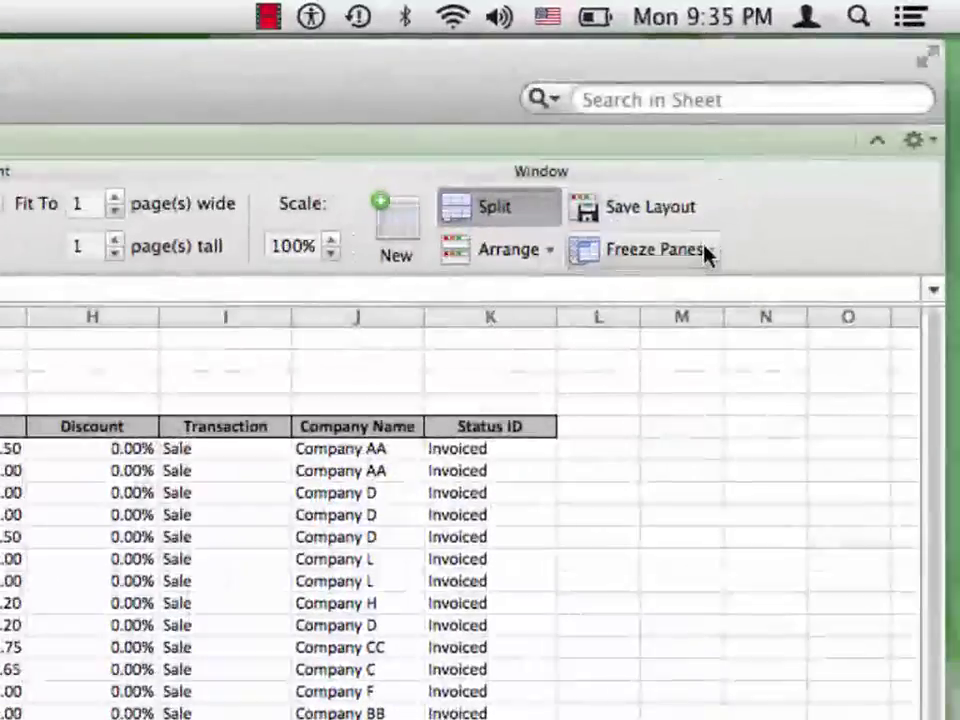
click(705, 252)
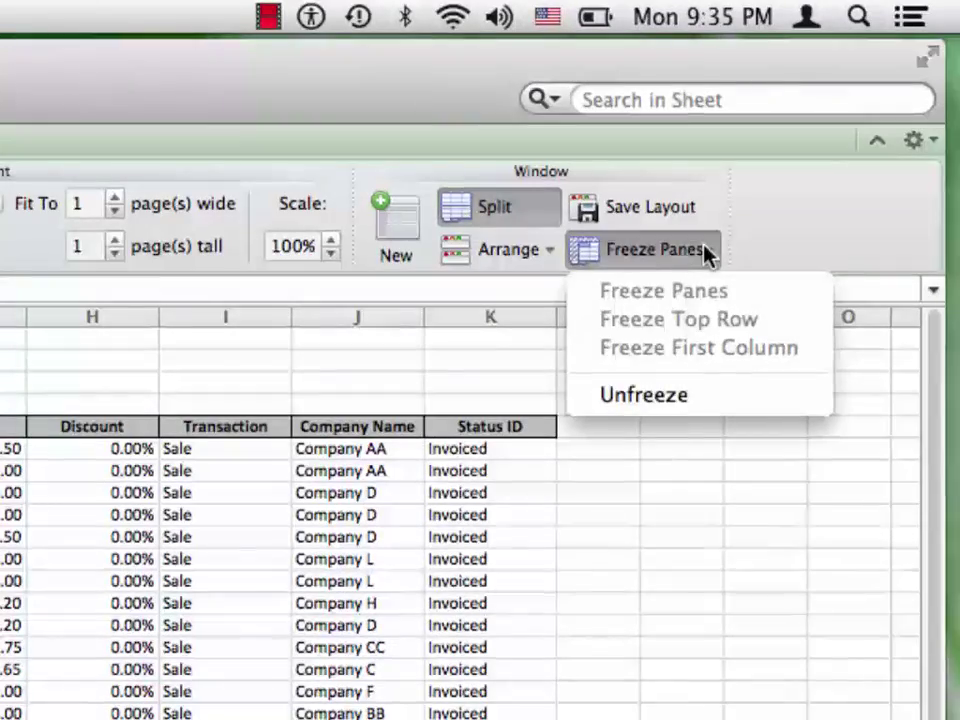
click(705, 398)
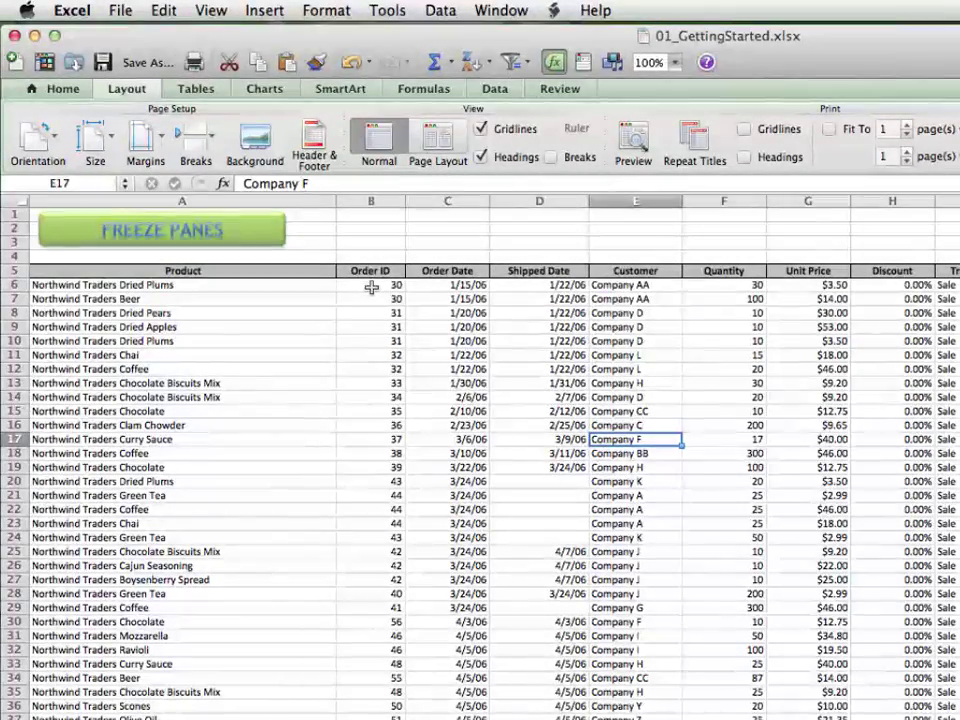
Freeze the panes at cell B6 to lock rows 1 to 5 and column A together, and check this further down and across
click(371, 287)
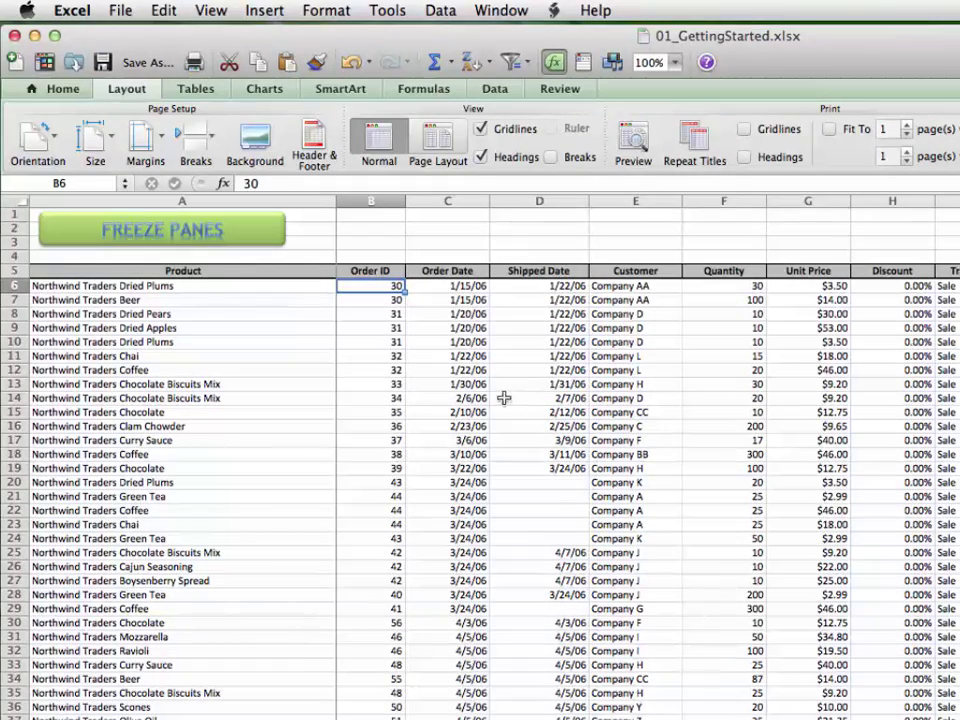
scroll(498, 395, down, 5)
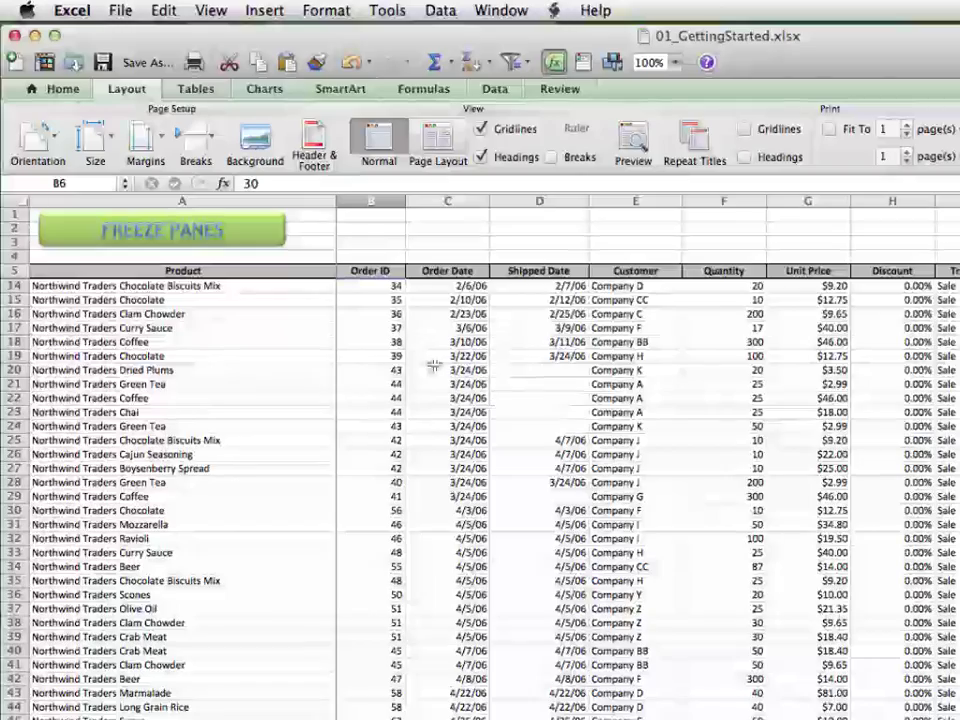
scroll(397, 337, right, 5)
scroll(397, 337, down, 2)
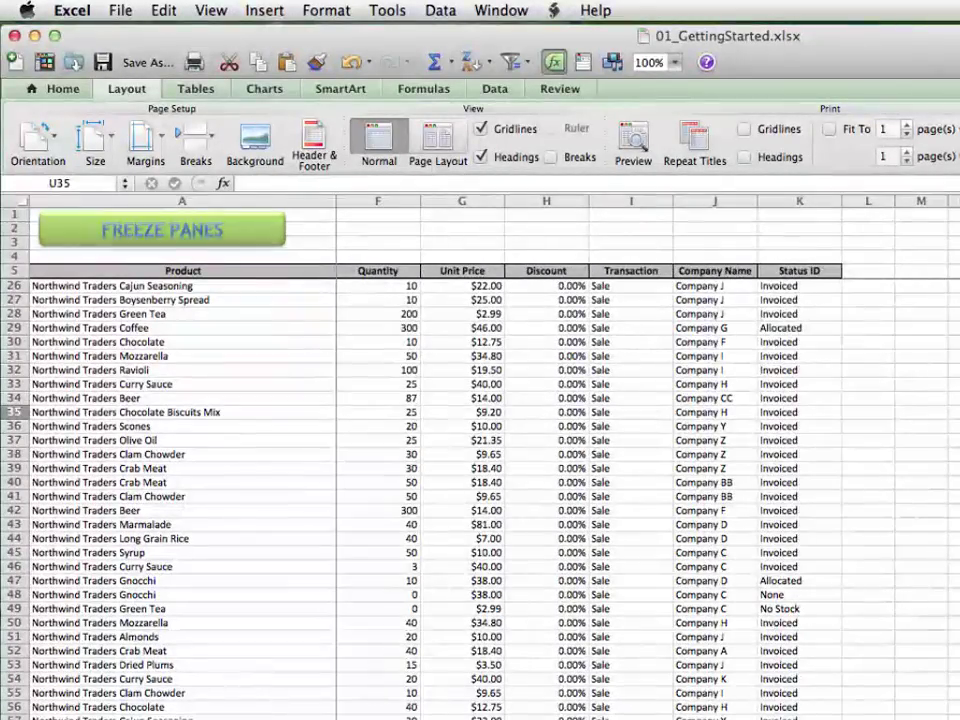
Examine the frozen heading rows and Product column while moving along row 35 from column X back to column B, then up to B6
scroll(560, 450, right, 1)
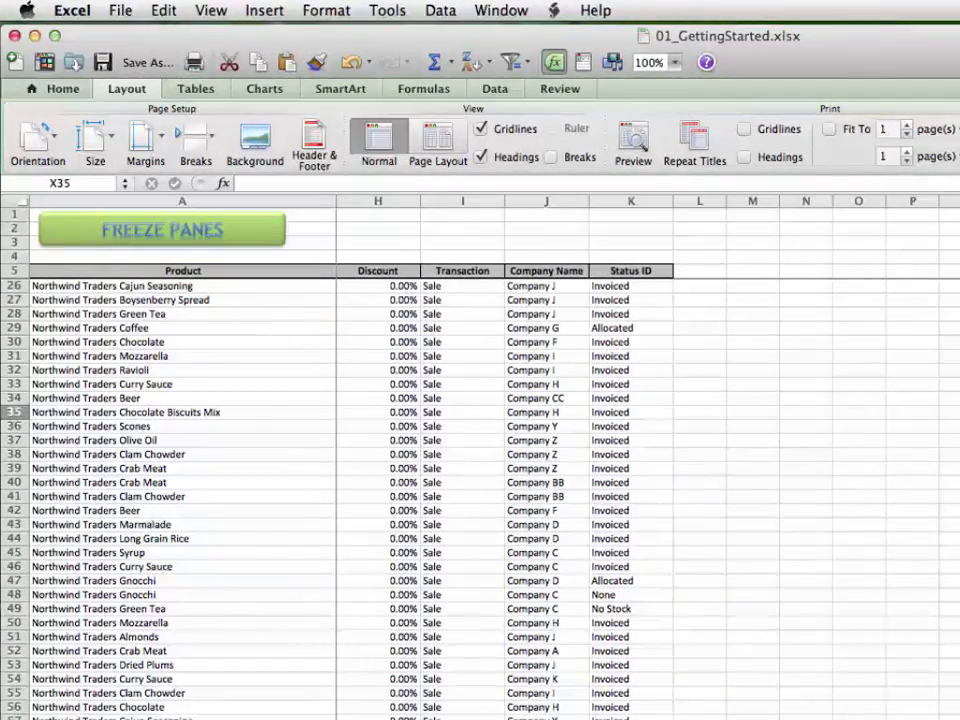
key(Left)
key(Left)
key(Left)
key(Left)
key(Left)
key(Left)
key(Left)
key(Left)
key(Left)
key(Left)
key(Left)
key(Left)
key(Left)
key(Left)
key(Left)
key(Left)
key(Left)
key(Left)
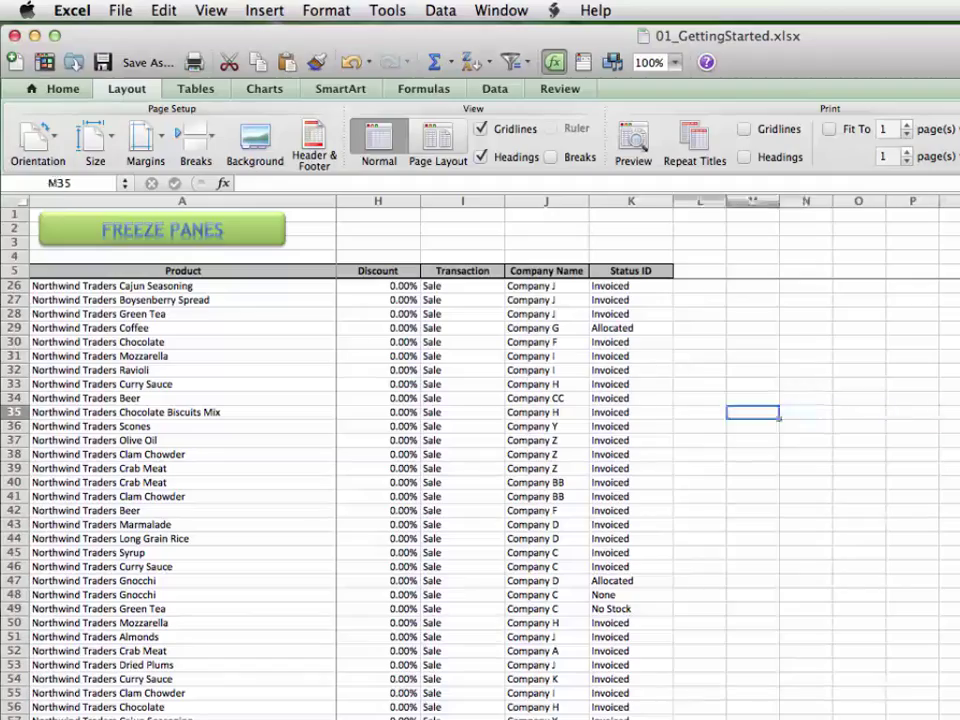
key(Right)
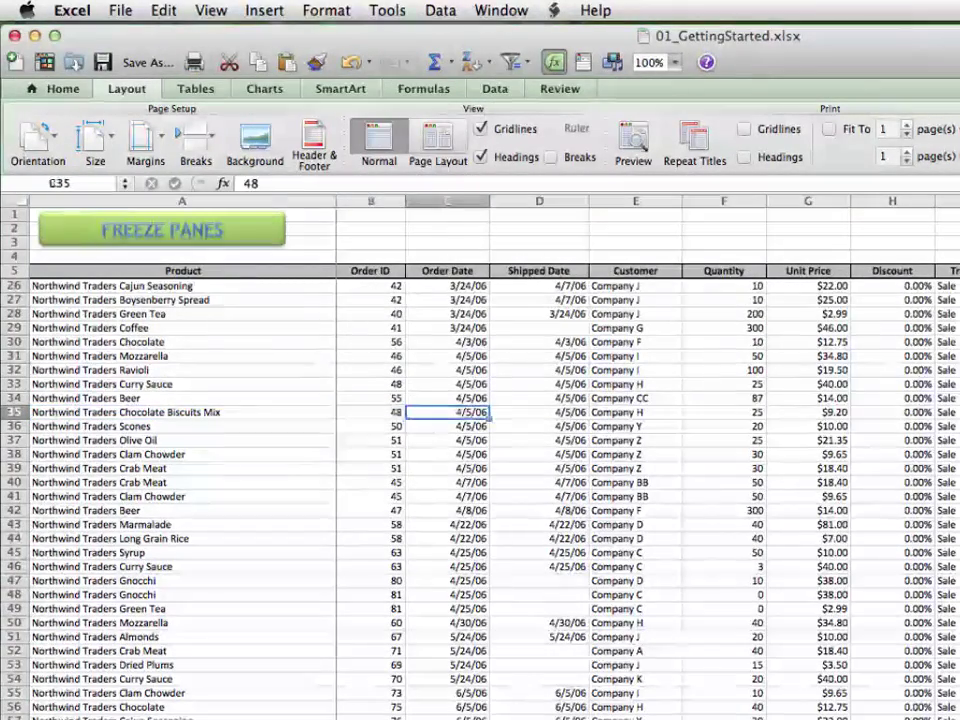
key(Left)
key(Right)
key(Page_Up)
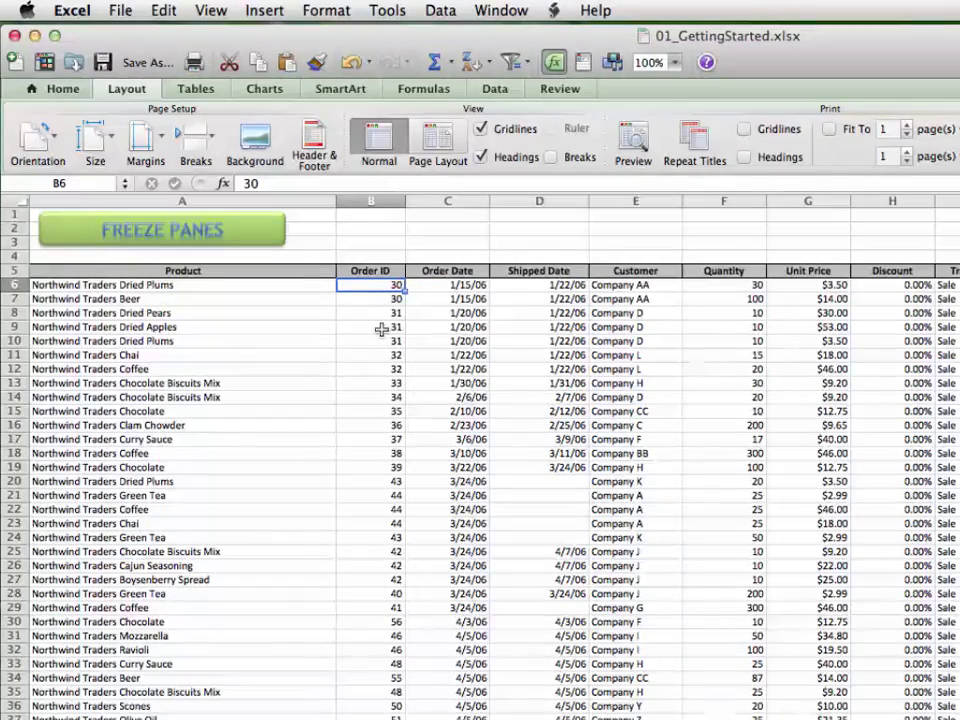
Freeze row 15 as the top visible row with Freeze Top Row, and check it while moving down through the records and back
scroll(381, 331, down, 5)
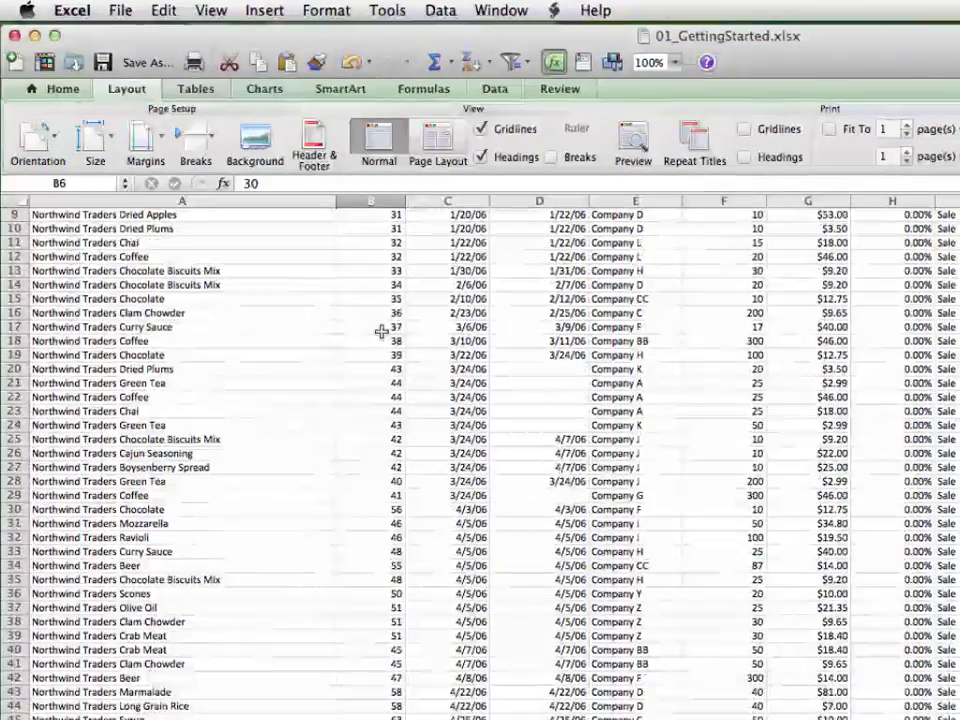
scroll(381, 331, down, 4)
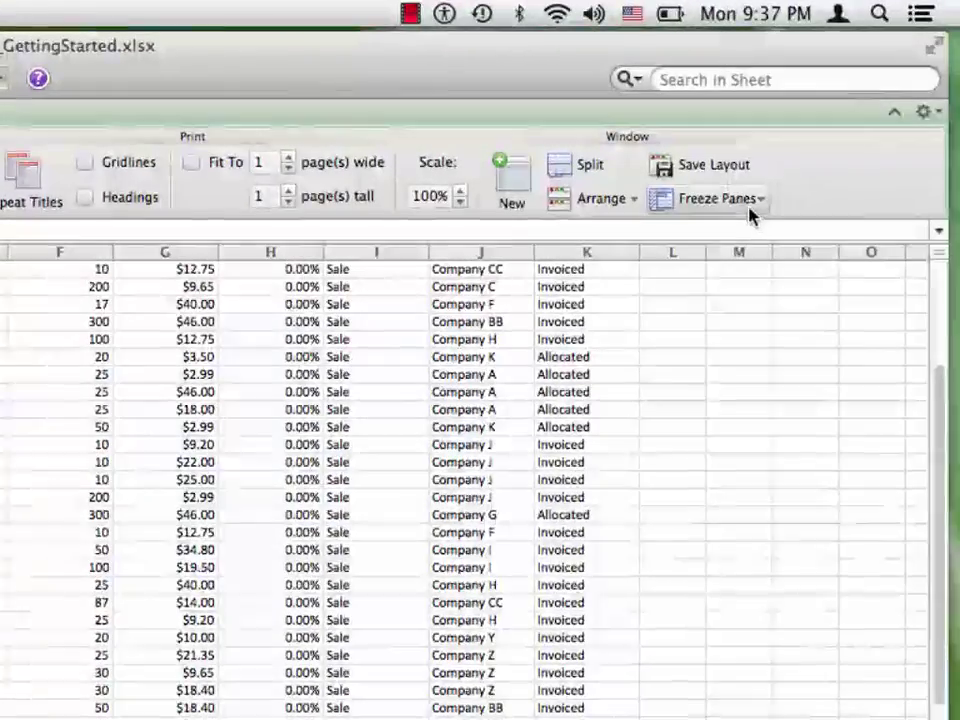
click(751, 208)
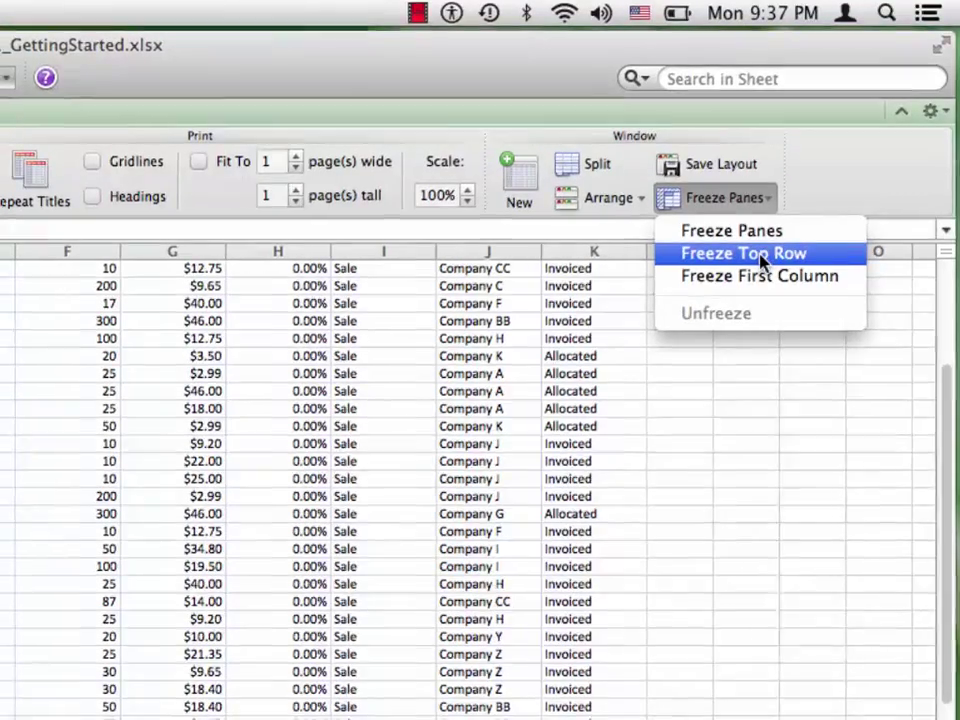
click(754, 258)
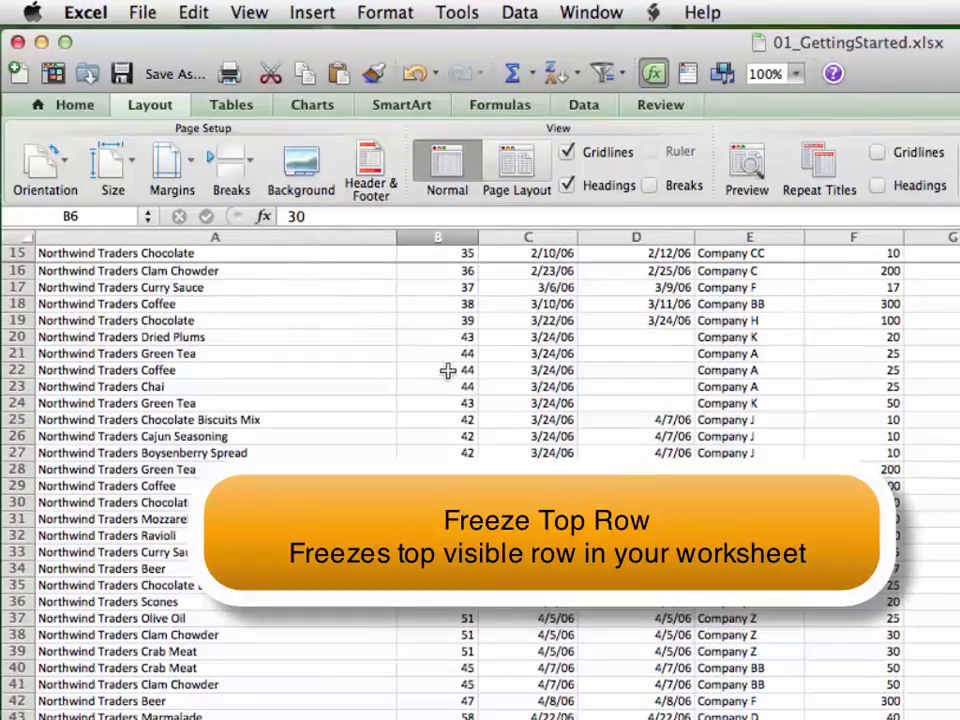
scroll(448, 370, down, 8)
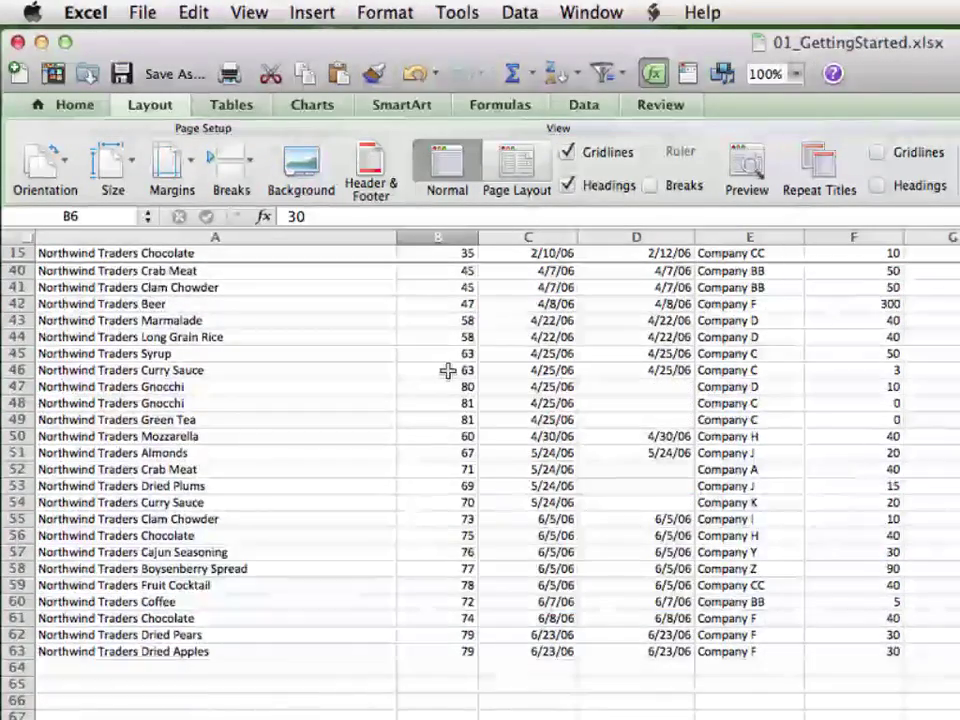
scroll(448, 370, down, 2)
scroll(441, 368, up, 1)
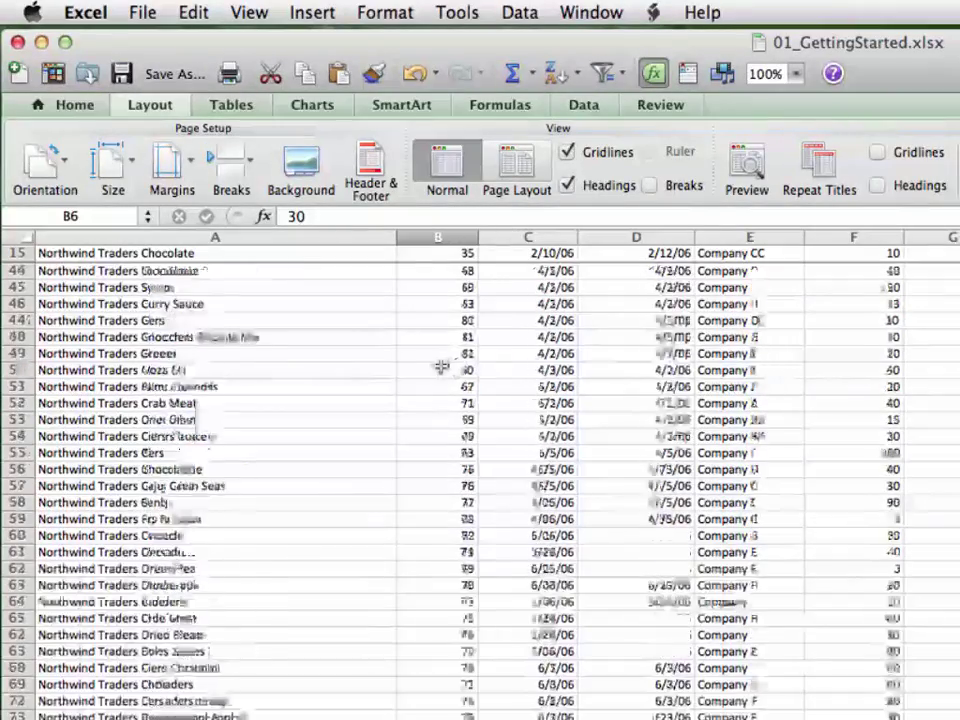
scroll(441, 368, up, 10)
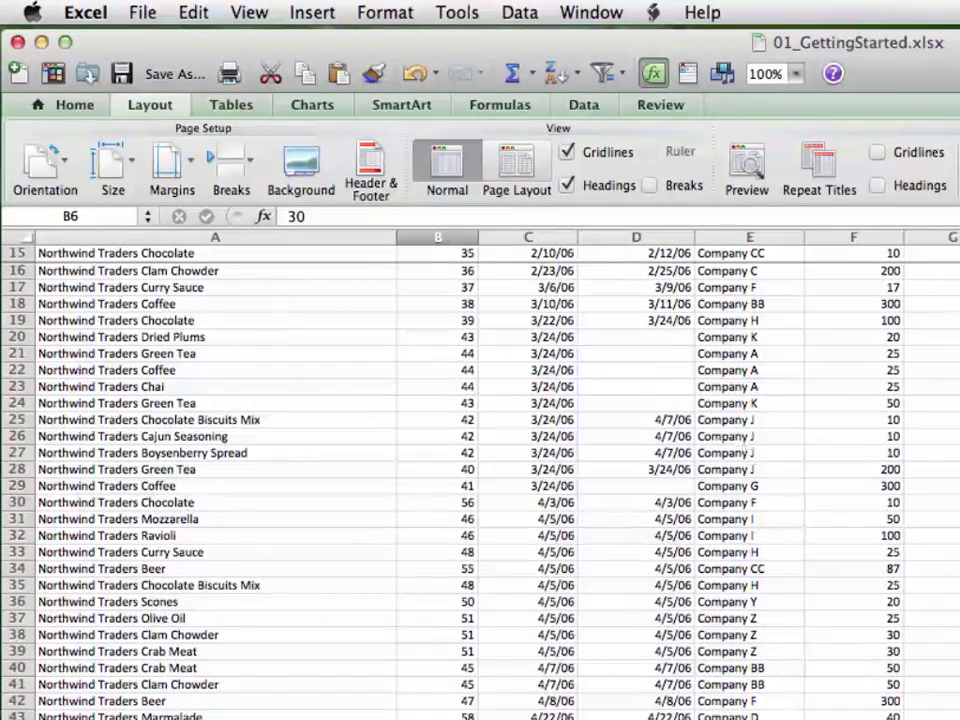
Move along row 25 to column Y and bring column E to the sheet's visible edge, and freeze it with Freeze First Column
click(959, 701)
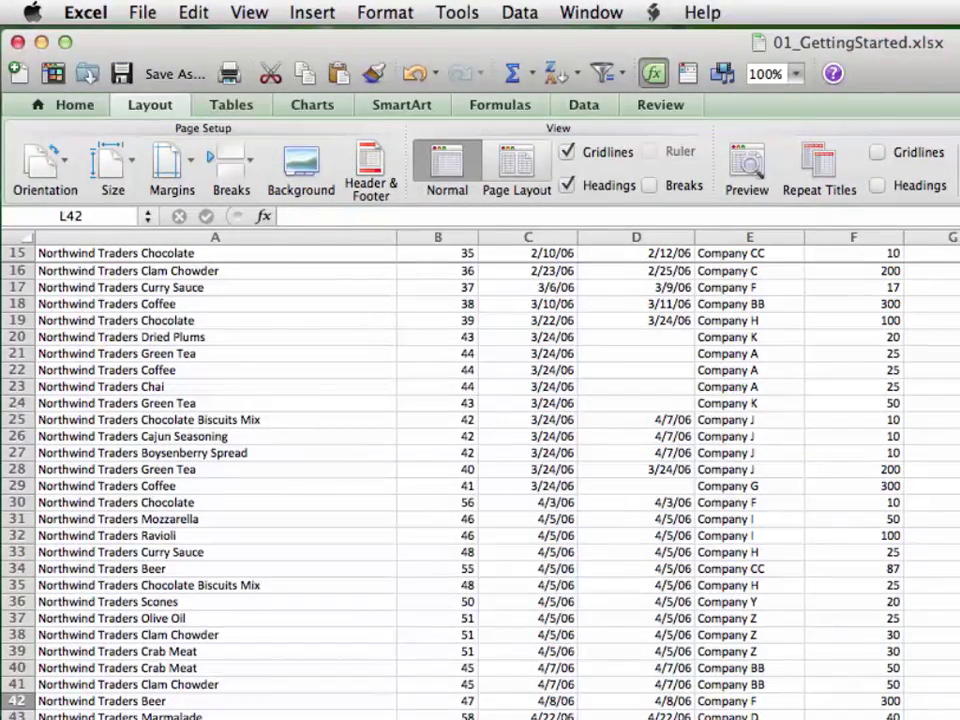
key(Right)
key(Right)
click(959, 419)
key(Right)
key(Right)
key(Right)
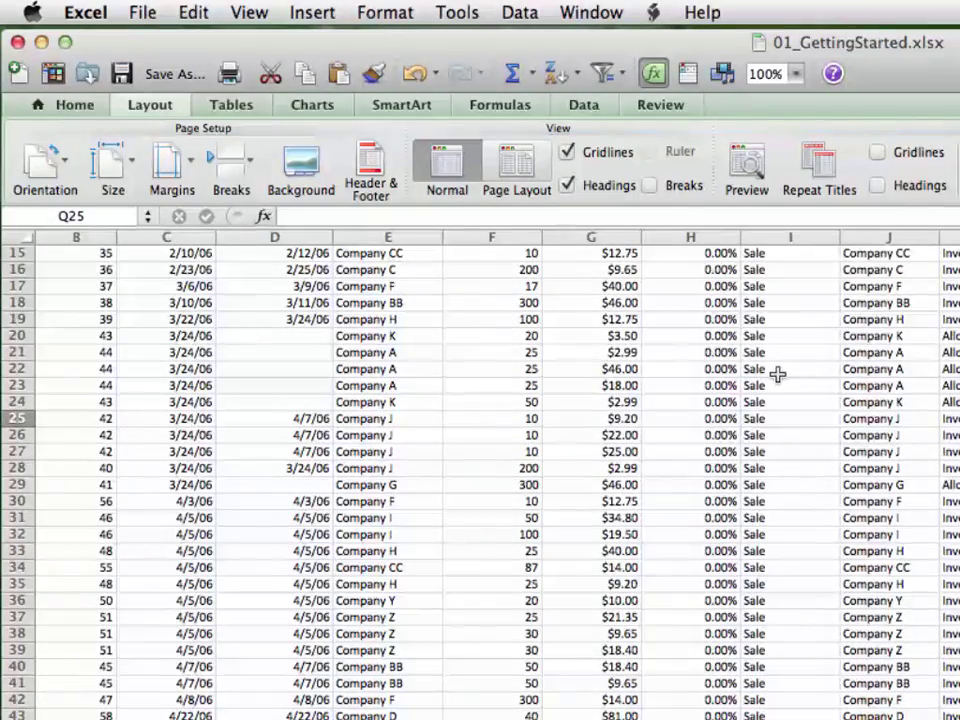
key(Right)
key(Right)
key(Right)
key(Right)
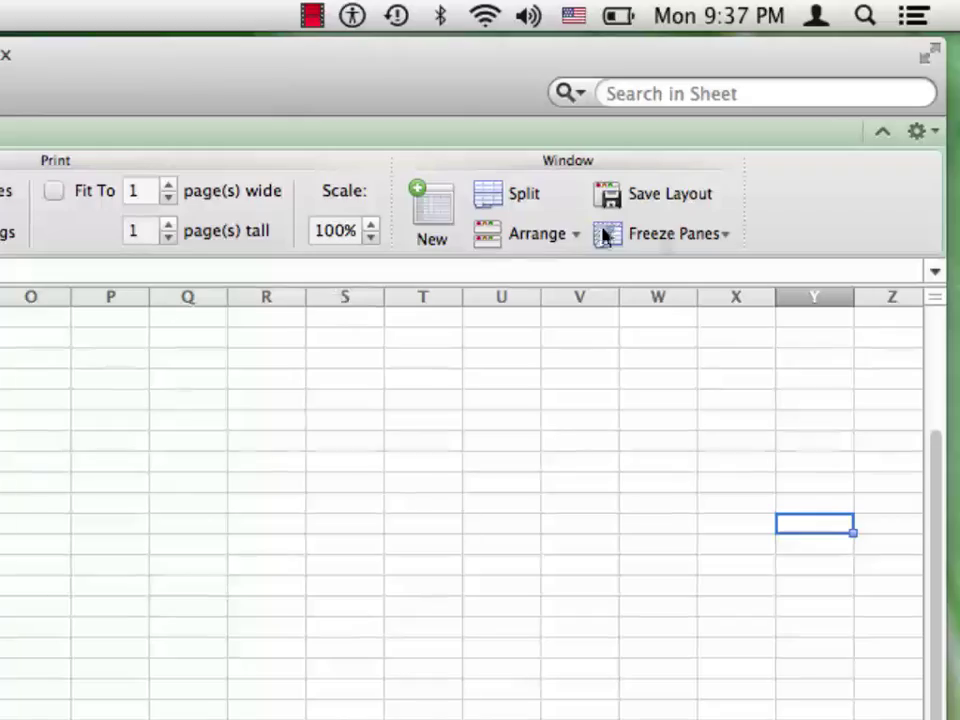
click(674, 232)
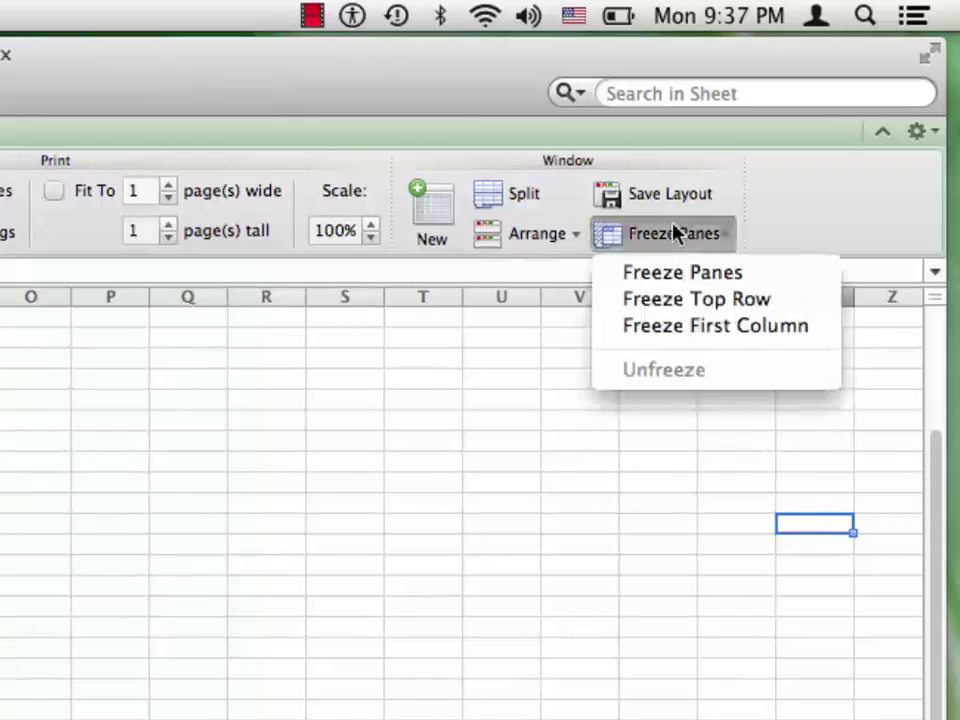
click(712, 329)
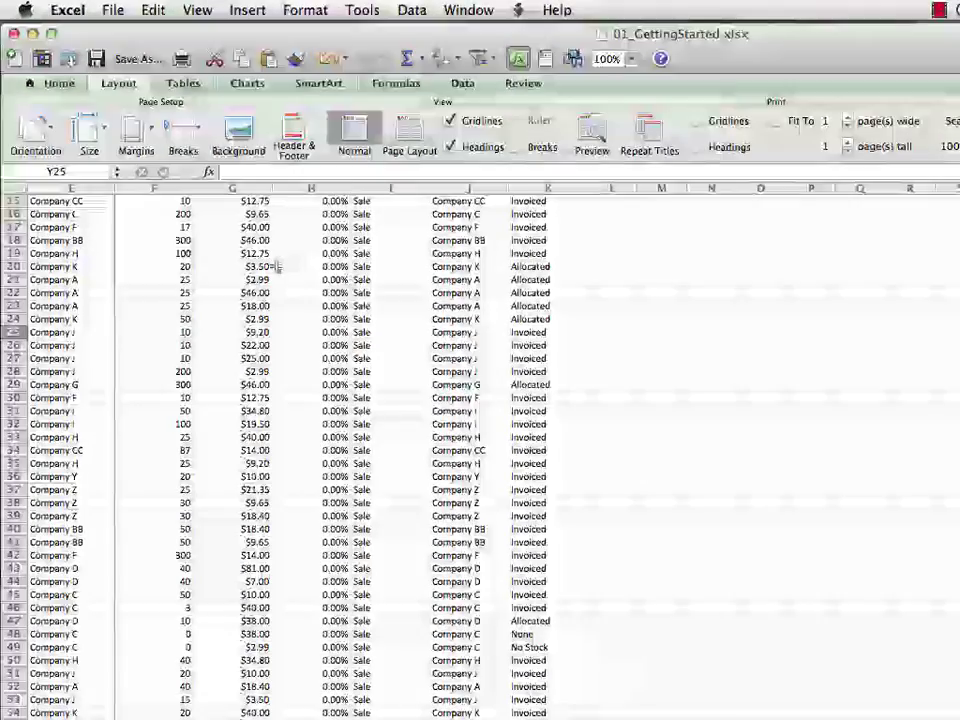
Examine the frozen column E while moving along row 21 out to column AJ, back to column B, and over to F21
click(365, 279)
key(Right)
key(Right)
key(Right)
key(Right)
key(Right)
key(Right)
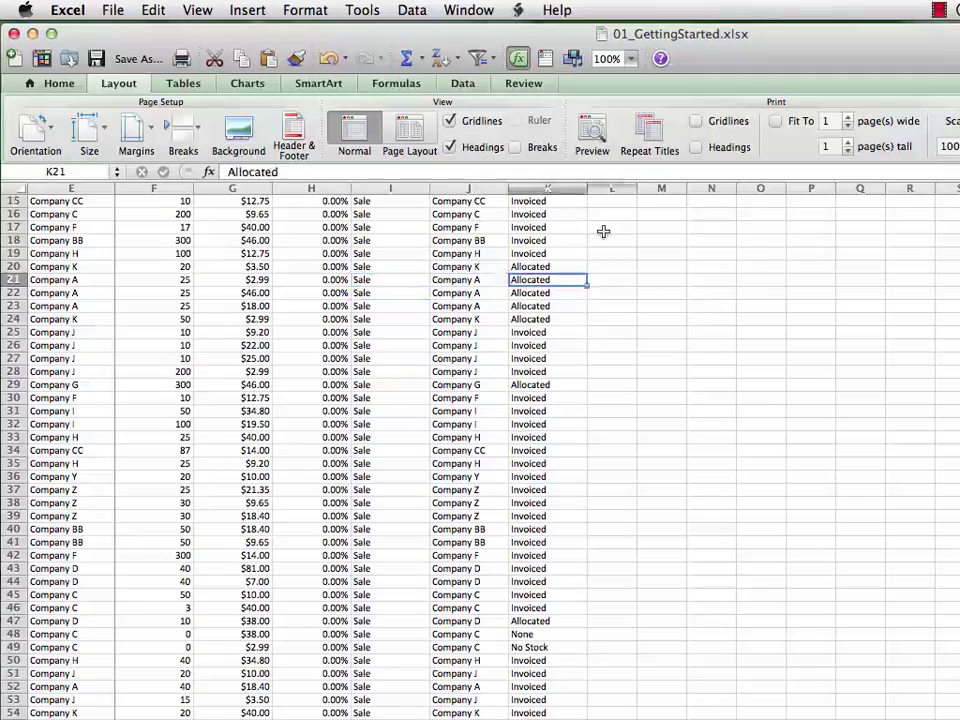
key(Right)
key(Right)
key(Right)
key(Right)
key(Right)
key(Right)
key(Right)
key(Right)
key(Right)
key(Right)
key(Right)
key(Right)
key(Right)
key(Right)
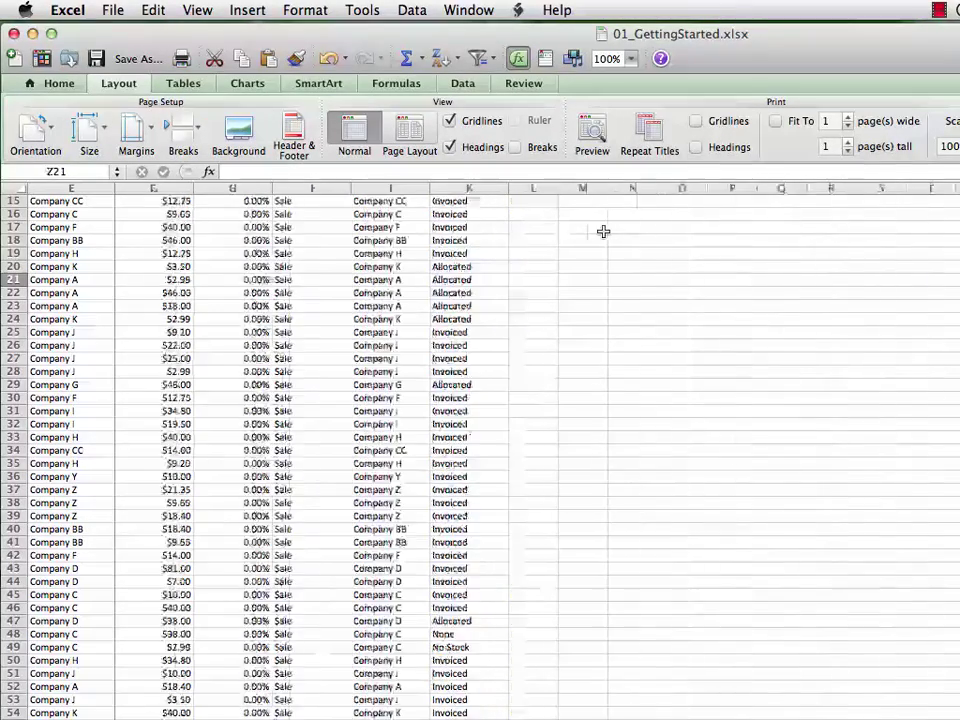
key(Right)
key(Right)
key(Right)
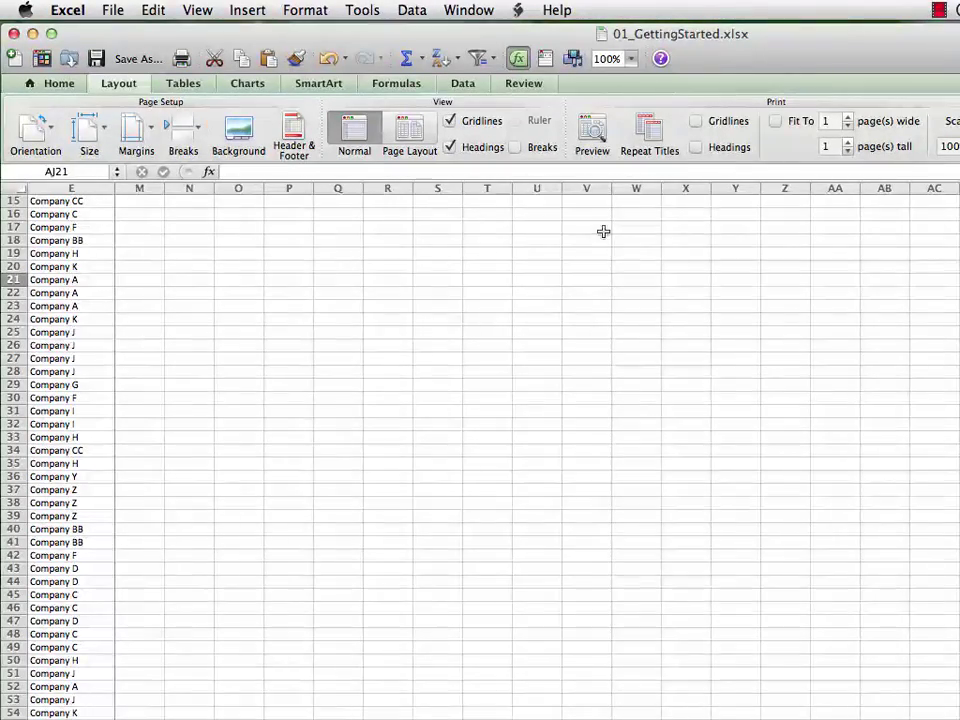
key(Left)
key(Left)
key(Left)
key(Left)
key(Left)
key(Left)
key(Left)
key(Left)
key(Left)
key(Left)
key(Left)
key(Left)
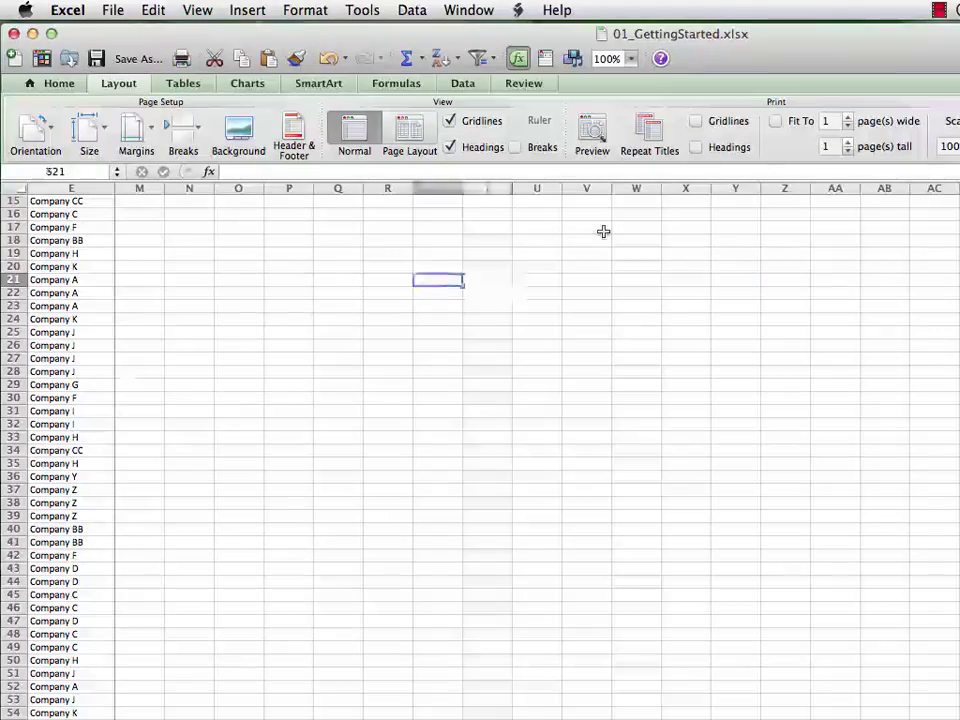
key(Left)
key(Left)
key(Left)
key(Left)
key(Left)
key(Left)
key(Left)
key(Left)
key(Left)
key(Left)
key(Left)
key(Left)
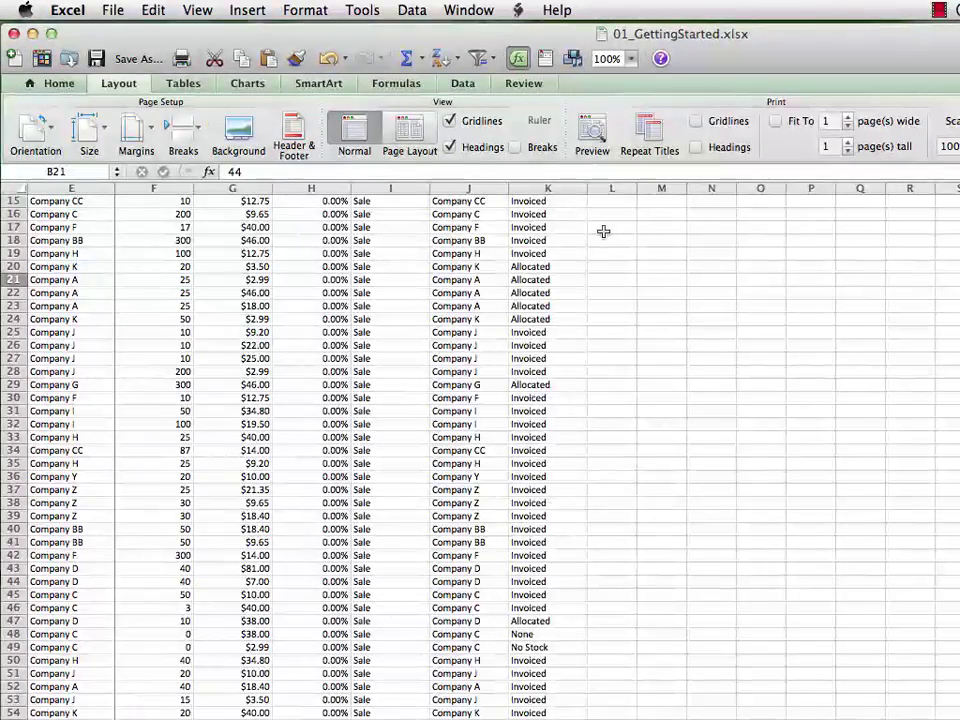
key(Right)
key(Right)
key(Right)
key(Right)
key(Right)
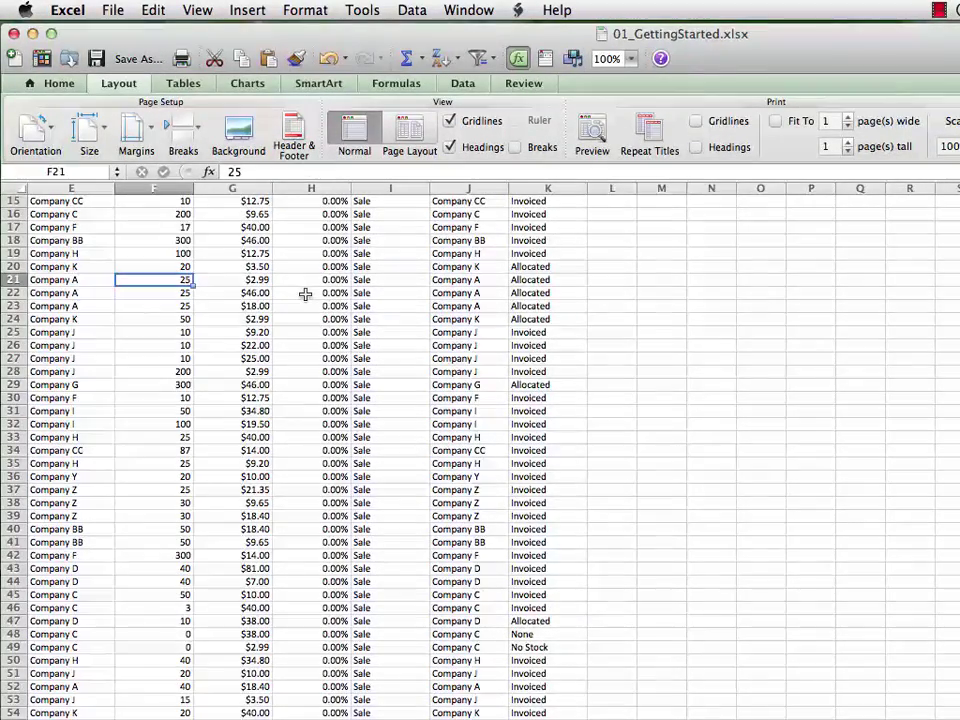
Move from cell F21 back toward the sheet's first rows and columns, through cell D11
key(Up)
key(Up)
key(Up)
key(Up)
key(Up)
key(Up)
key(Up)
key(Up)
key(Up)
key(Up)
key(Up)
key(Left)
key(Left)
key(Left)
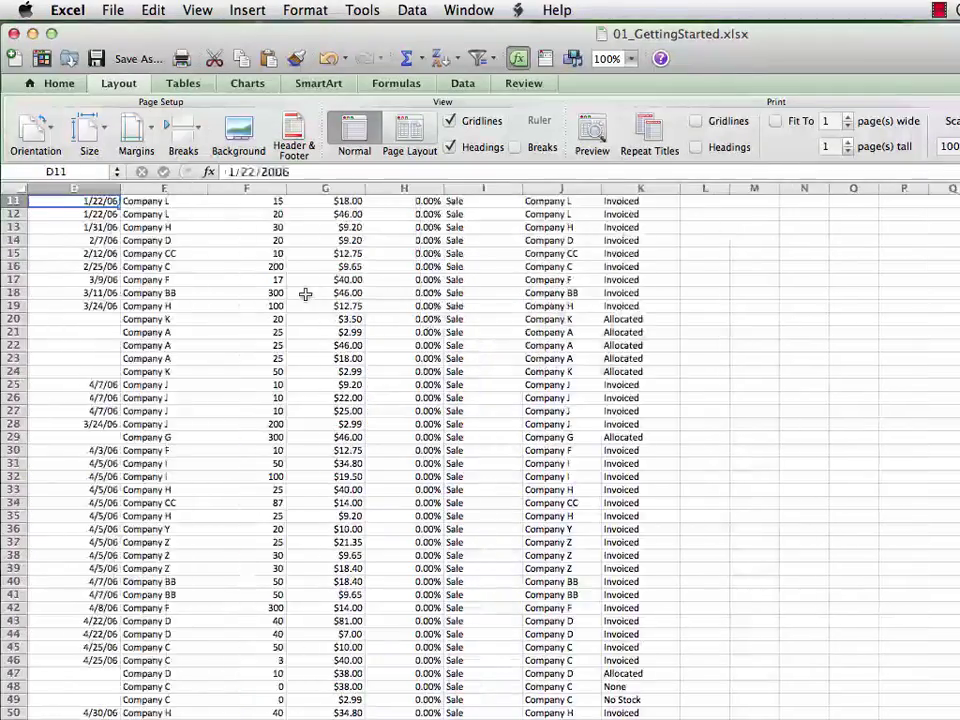